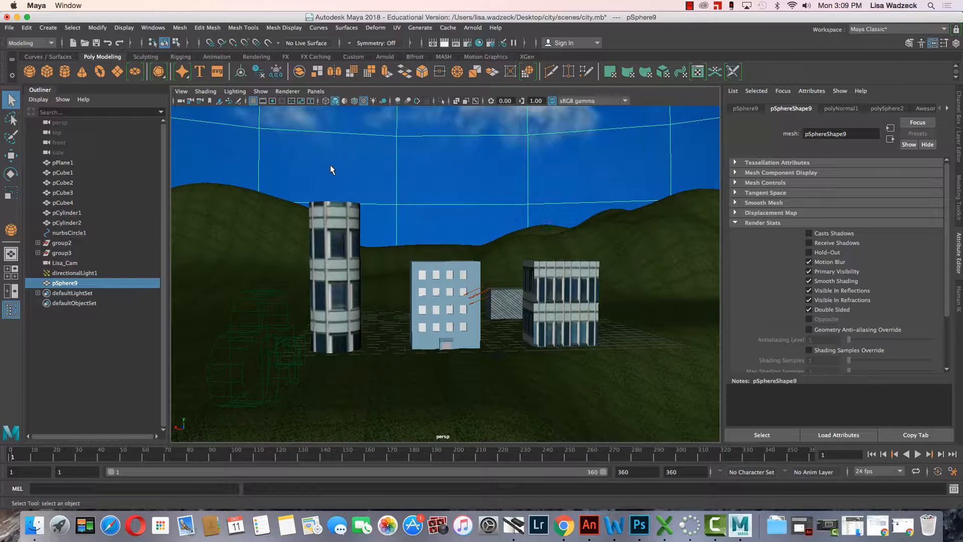
Show the Resolution Gate in the perspective view's camera settings.
{"action": "left_click", "coordinate": [182, 92]}
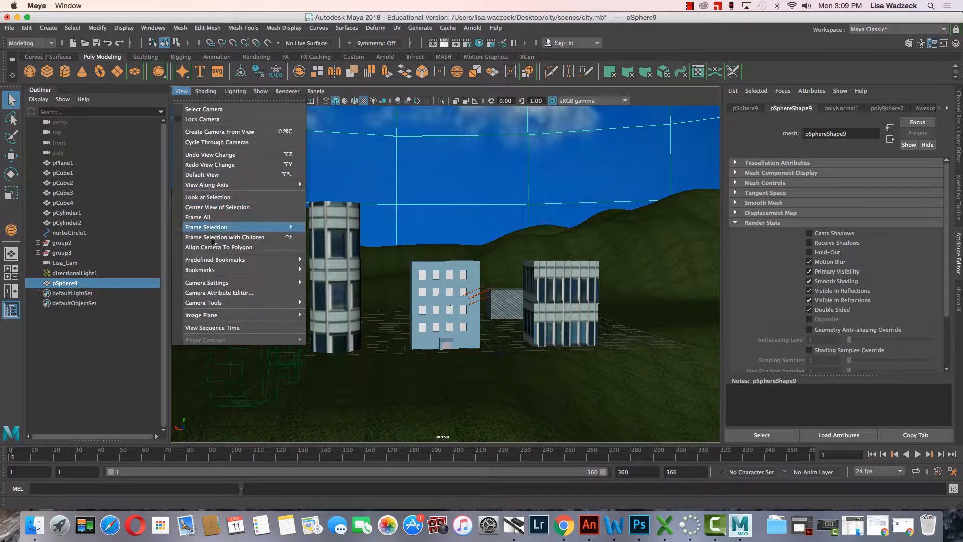
{"action": "mouse_move", "coordinate": [245, 283]}
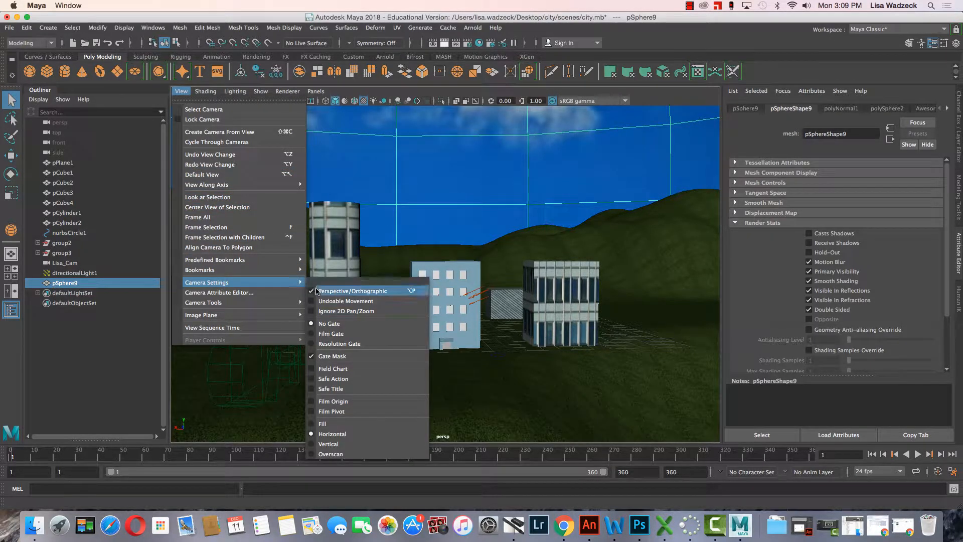
{"action": "left_click", "coordinate": [313, 344]}
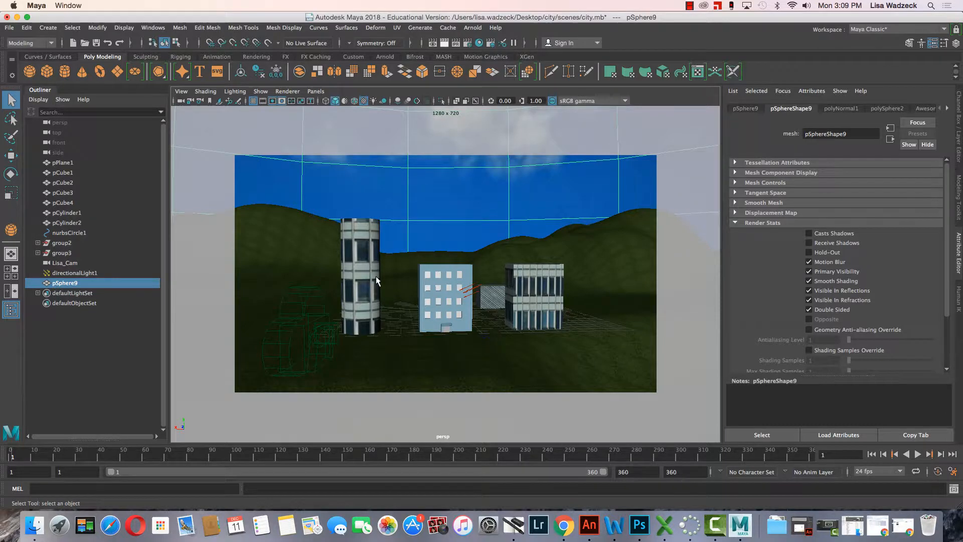
Compose a close shot of the blue building beside the round tower in the perspective view, and test-render the current frame.
{"action": "left_click_drag", "start_coordinate": [376, 280], "coordinate": [396, 299], "text": "alt"}
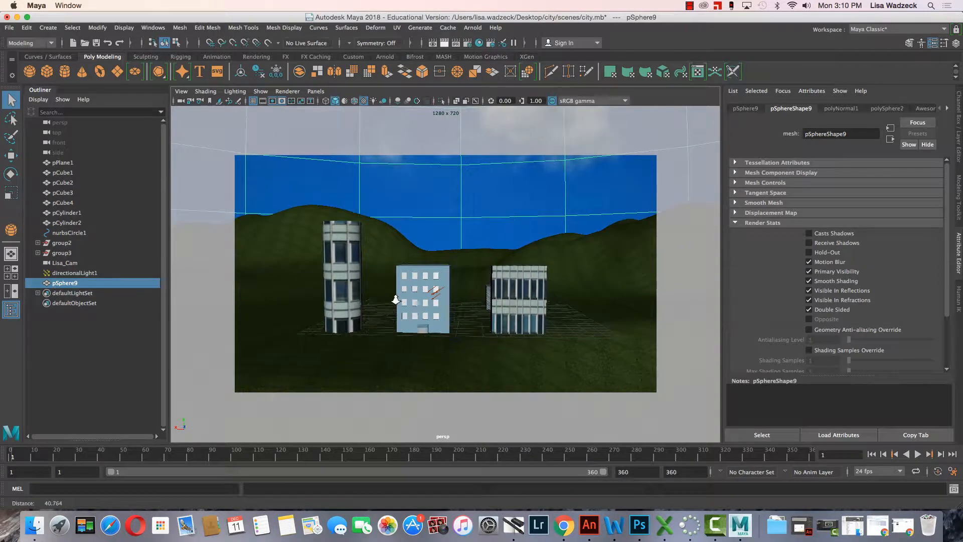
{"action": "right_click_drag", "start_coordinate": [395, 299], "coordinate": [452, 336], "text": "alt"}
{"action": "middle_click_drag", "start_coordinate": [434, 333], "coordinate": [454, 317], "text": "alt"}
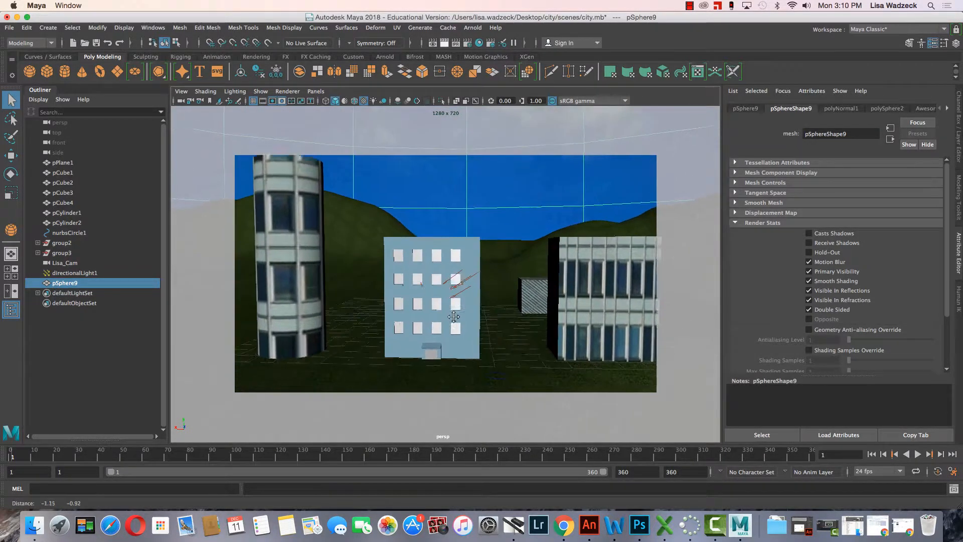
{"action": "left_click_drag", "start_coordinate": [454, 316], "coordinate": [429, 325], "text": "alt"}
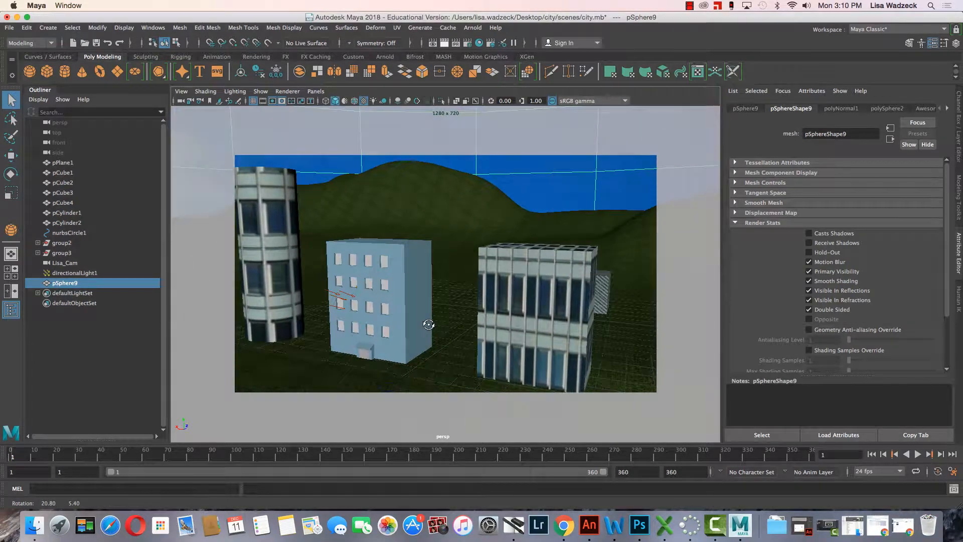
{"action": "middle_click_drag", "start_coordinate": [429, 325], "coordinate": [458, 303], "text": "alt"}
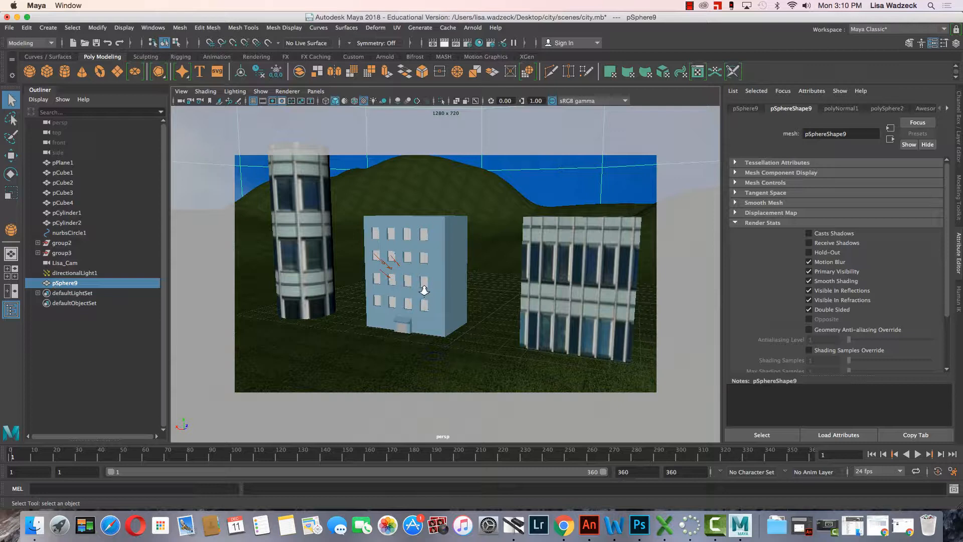
{"action": "right_click_drag", "start_coordinate": [420, 296], "coordinate": [468, 310], "text": "alt"}
{"action": "mouse_move", "coordinate": [468, 310]}
{"action": "left_mouse_down", "text": "alt"}
{"action": "mouse_move", "coordinate": [442, 300]}
{"action": "mouse_move", "coordinate": [496, 296]}
{"action": "mouse_move", "coordinate": [441, 318]}
{"action": "mouse_move", "coordinate": [462, 311]}
{"action": "left_mouse_up", "text": "alt"}
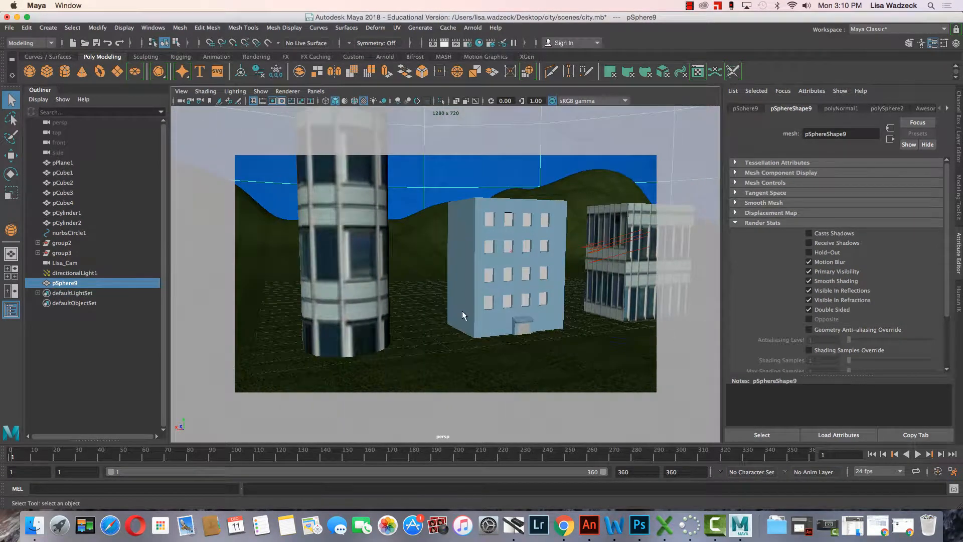
{"action": "scroll", "coordinate": [473, 302], "scroll_direction": "up", "scroll_amount": 3}
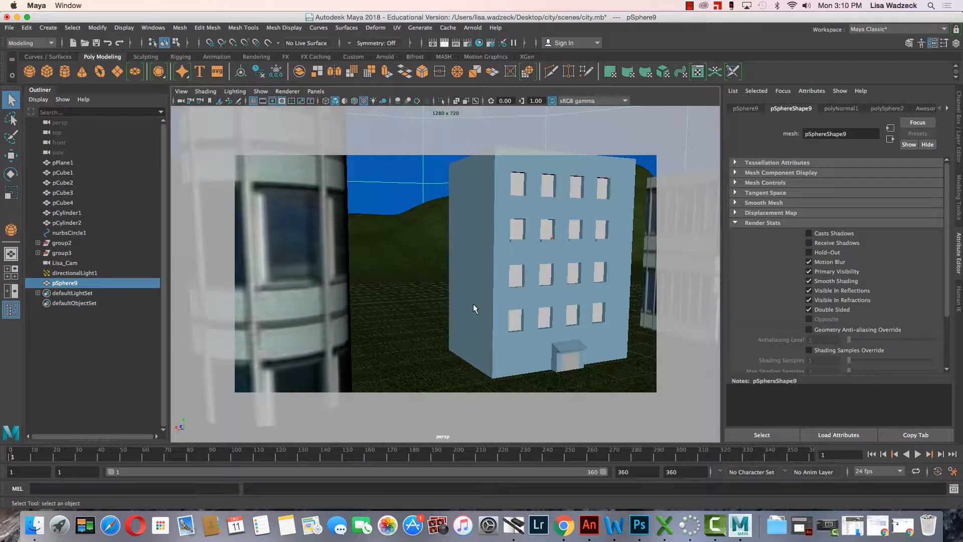
{"action": "mouse_move", "coordinate": [473, 303]}
{"action": "middle_mouse_down", "text": "alt"}
{"action": "mouse_move", "coordinate": [472, 321]}
{"action": "mouse_move", "coordinate": [473, 293]}
{"action": "middle_mouse_up", "text": "alt"}
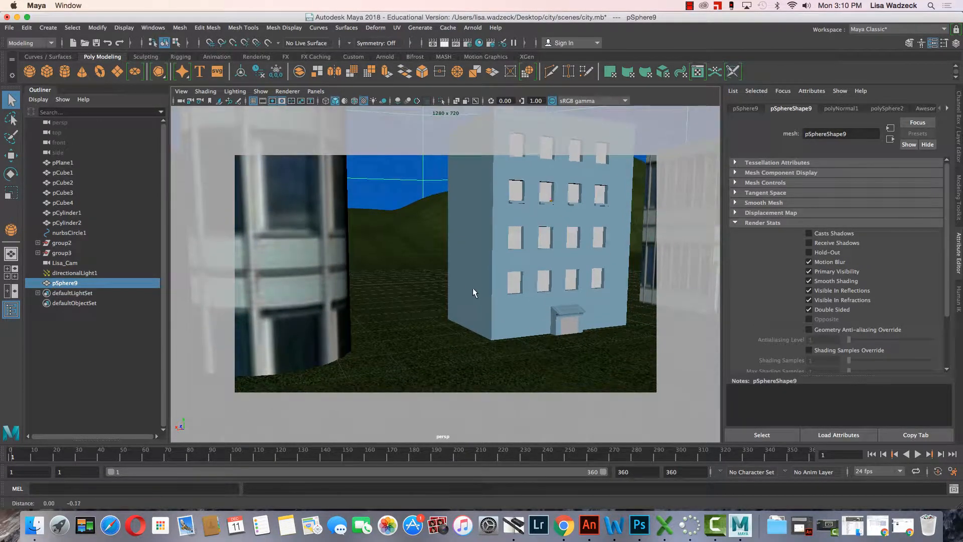
{"action": "scroll", "coordinate": [474, 292], "scroll_direction": "down", "scroll_amount": 3}
{"action": "right_click_drag", "start_coordinate": [474, 292], "coordinate": [505, 326], "text": "alt"}
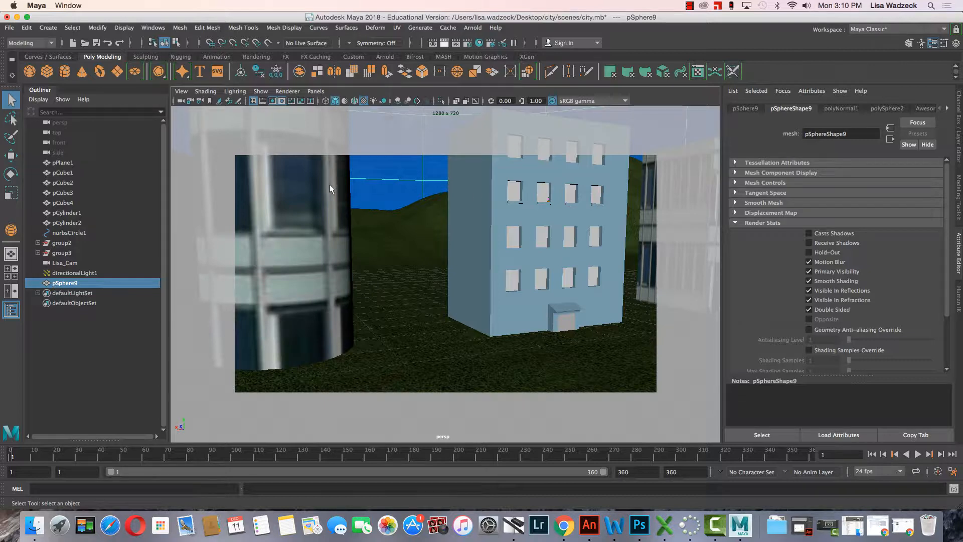
{"action": "left_click", "coordinate": [445, 43]}
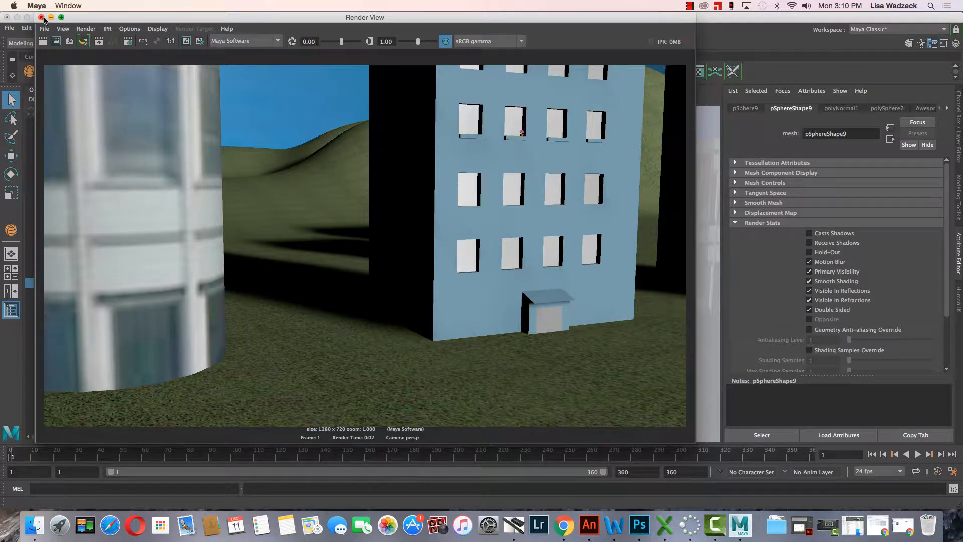
{"action": "left_click", "coordinate": [41, 17]}
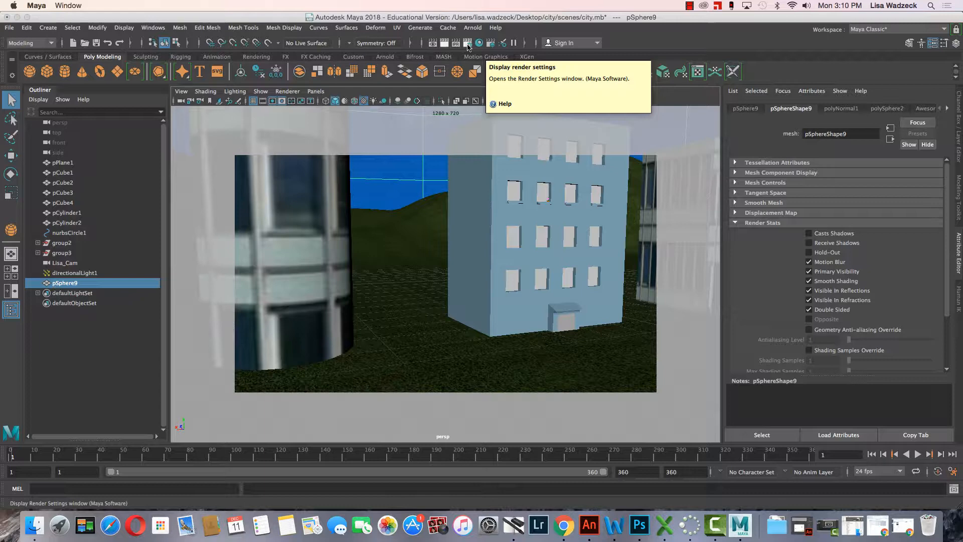
Set the file name prefix to Shot 1 in the render settings.
{"action": "left_click", "coordinate": [467, 43]}
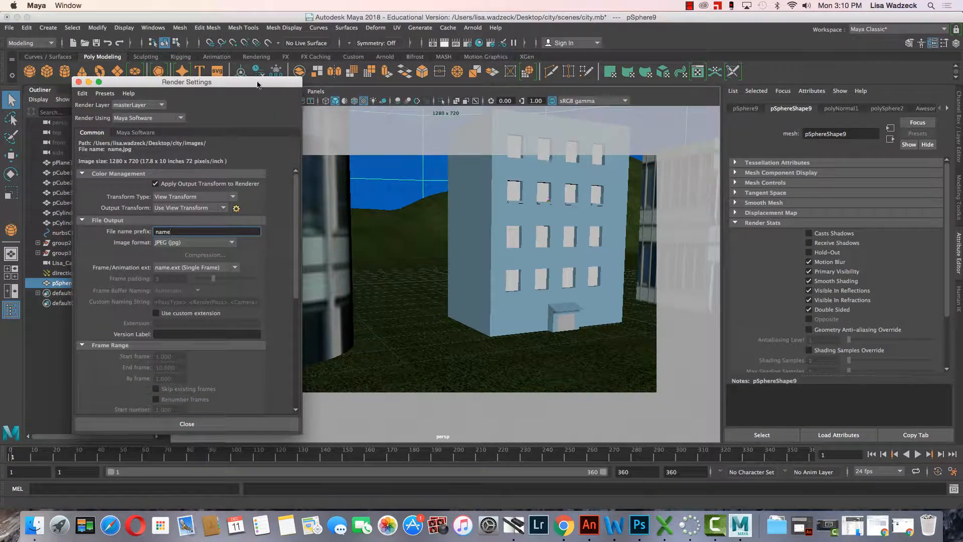
{"action": "left_click_drag", "start_coordinate": [260, 84], "coordinate": [499, 67]}
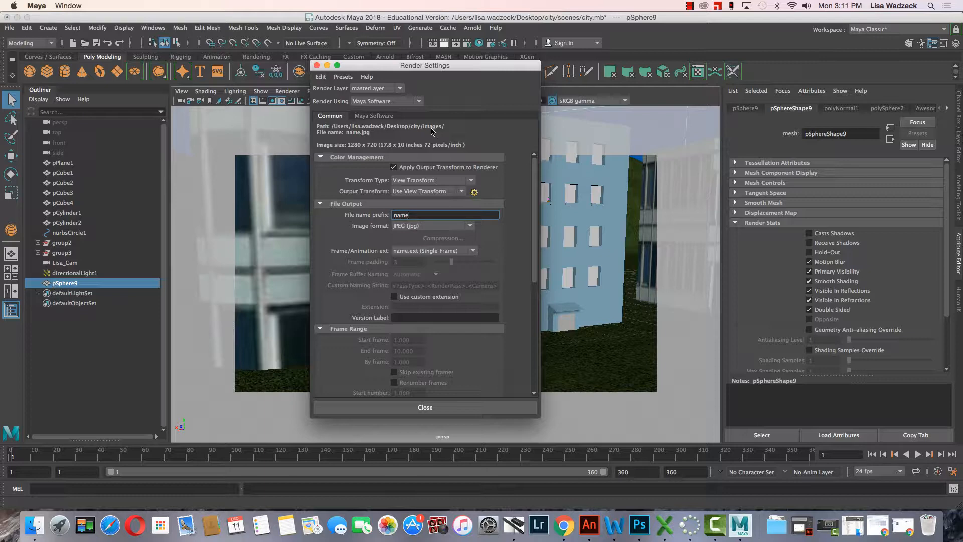
{"action": "scroll", "coordinate": [442, 182], "scroll_direction": "down", "scroll_amount": 4}
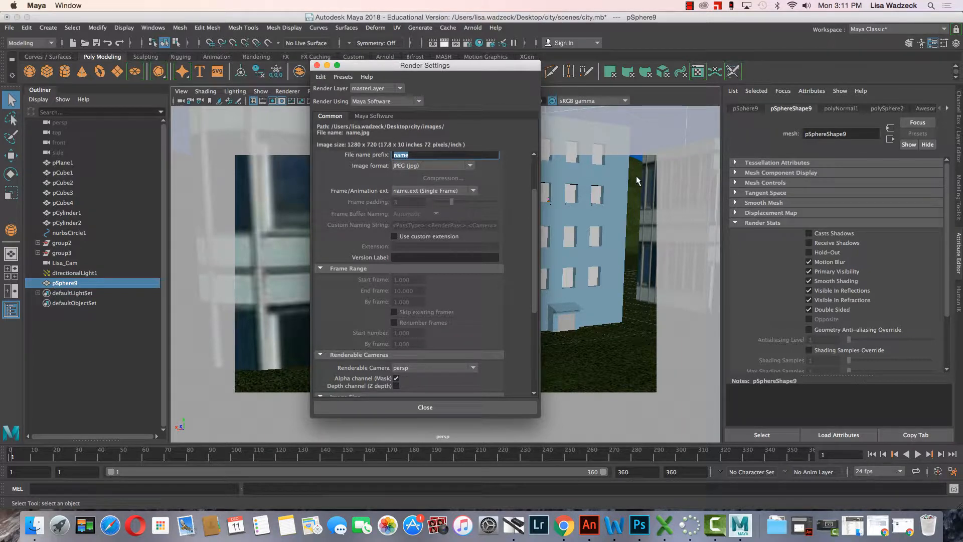
{"action": "type", "text": "Shot 1"}
Try Maya IFF (iff) as the render's image format and return it to JPEG (jpg).
{"action": "left_click", "coordinate": [470, 167]}
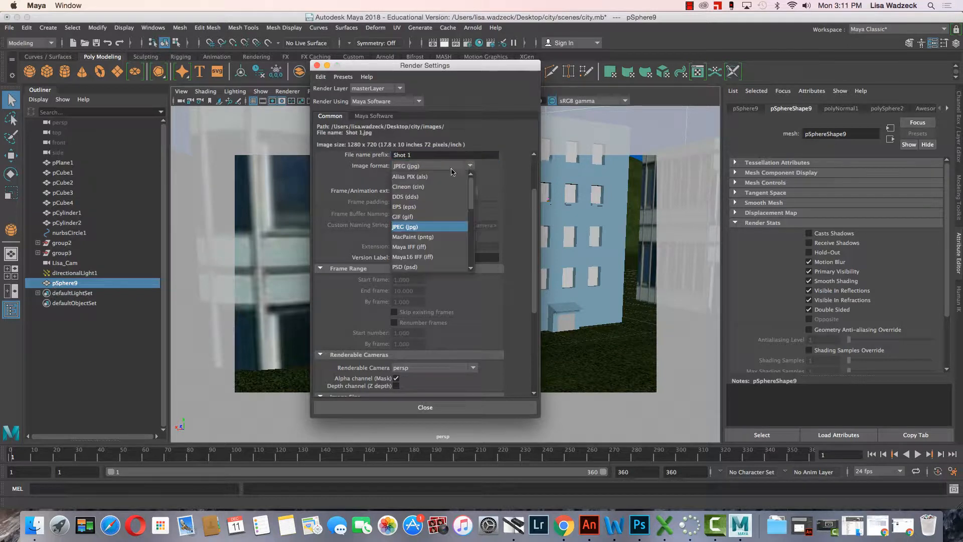
{"action": "left_click", "coordinate": [403, 247]}
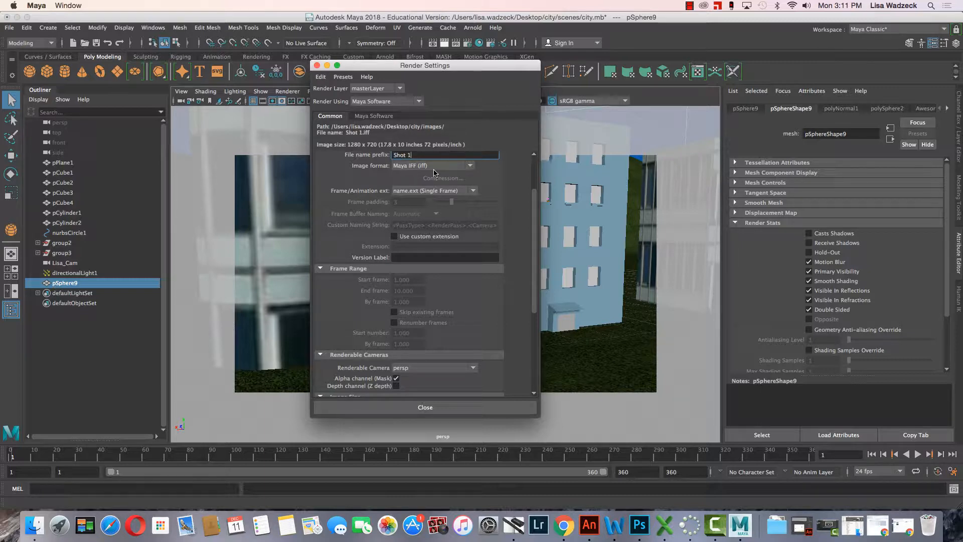
{"action": "left_click", "coordinate": [470, 166]}
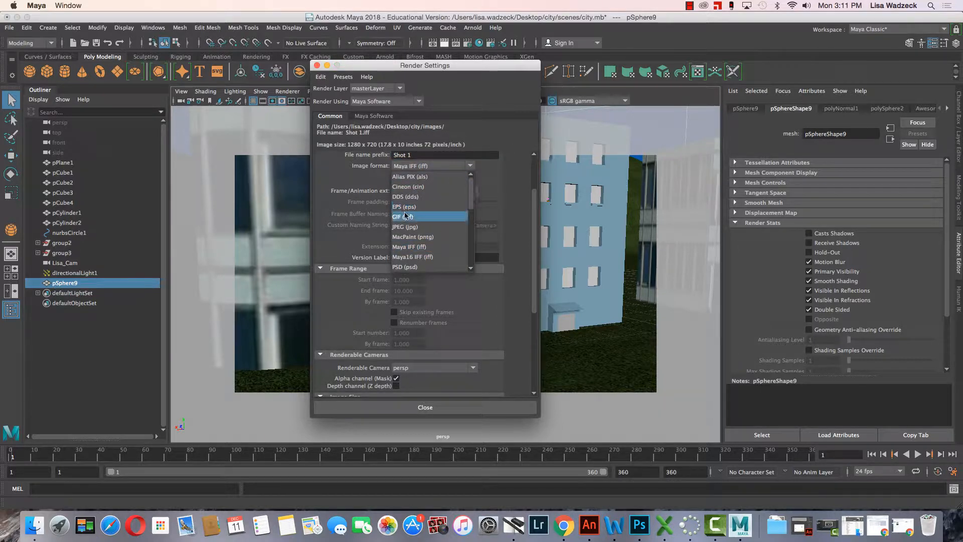
{"action": "left_click", "coordinate": [419, 227]}
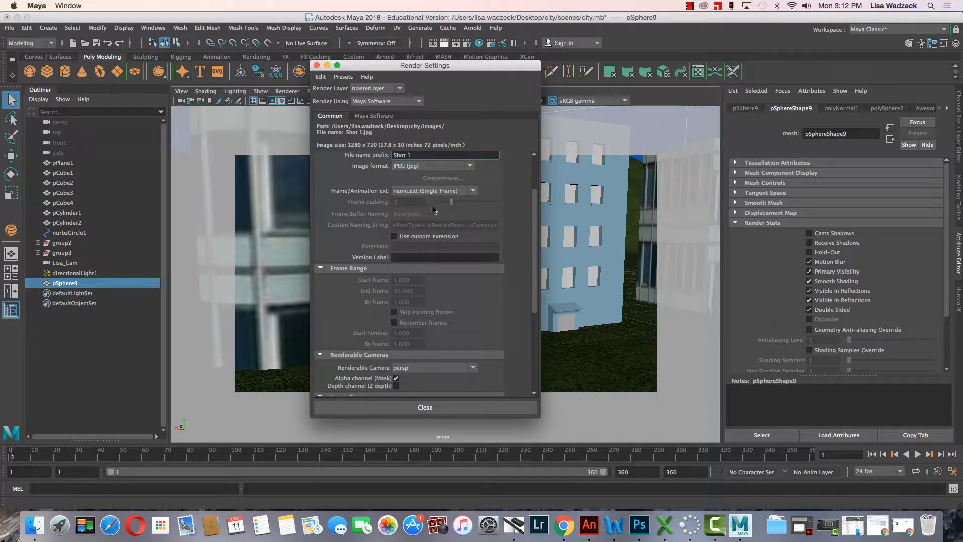
Review the output file, renderable camera and image size options in the render settings, and close them.
{"action": "scroll", "coordinate": [454, 237], "scroll_direction": "down", "scroll_amount": 5}
{"action": "scroll", "coordinate": [454, 237], "scroll_direction": "down", "scroll_amount": 3}
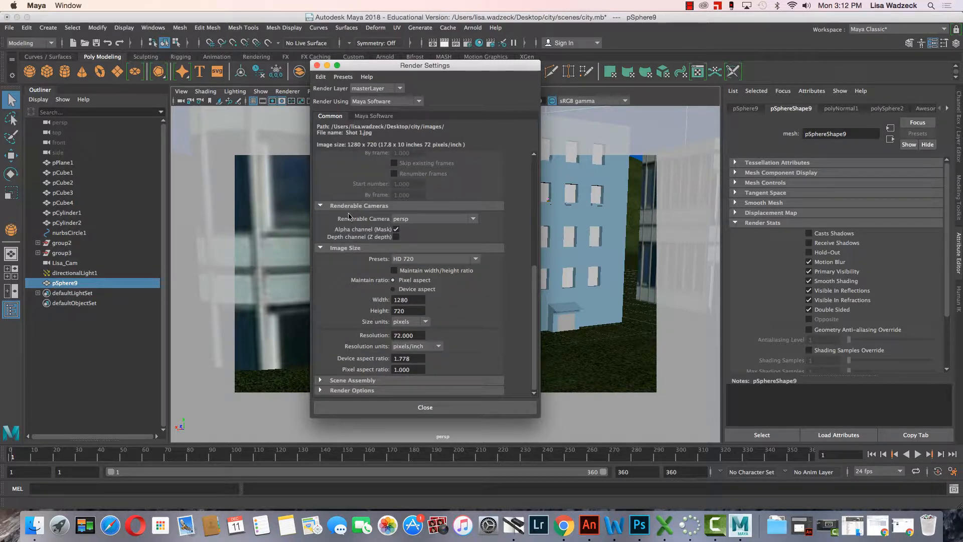
{"action": "left_click_drag", "start_coordinate": [479, 66], "coordinate": [274, 71]}
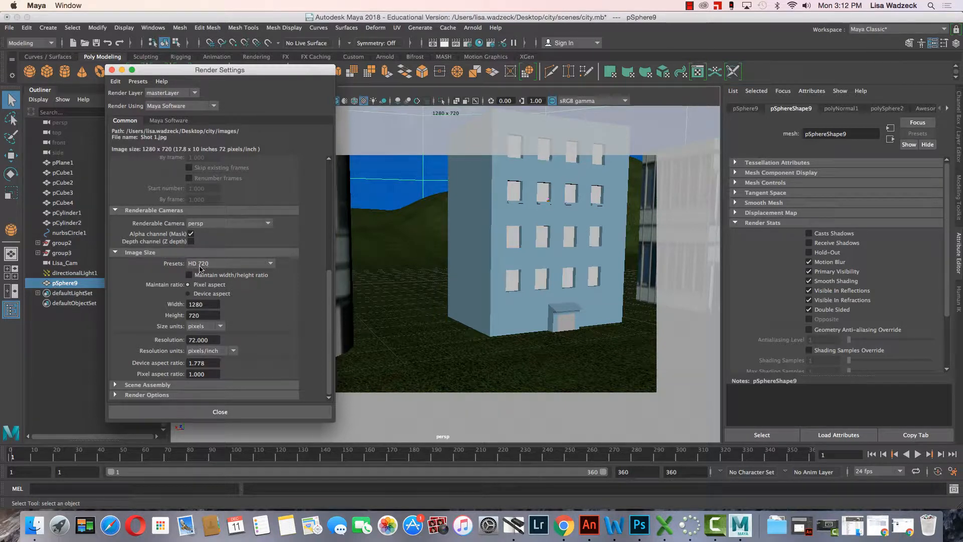
{"action": "scroll", "coordinate": [230, 276], "scroll_direction": "up", "scroll_amount": 10}
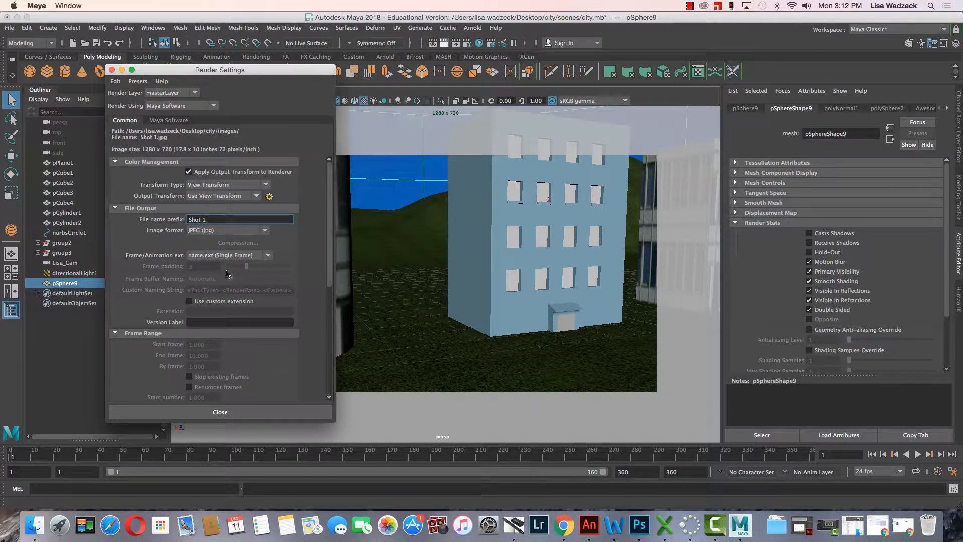
{"action": "scroll", "coordinate": [229, 275], "scroll_direction": "down", "scroll_amount": 5}
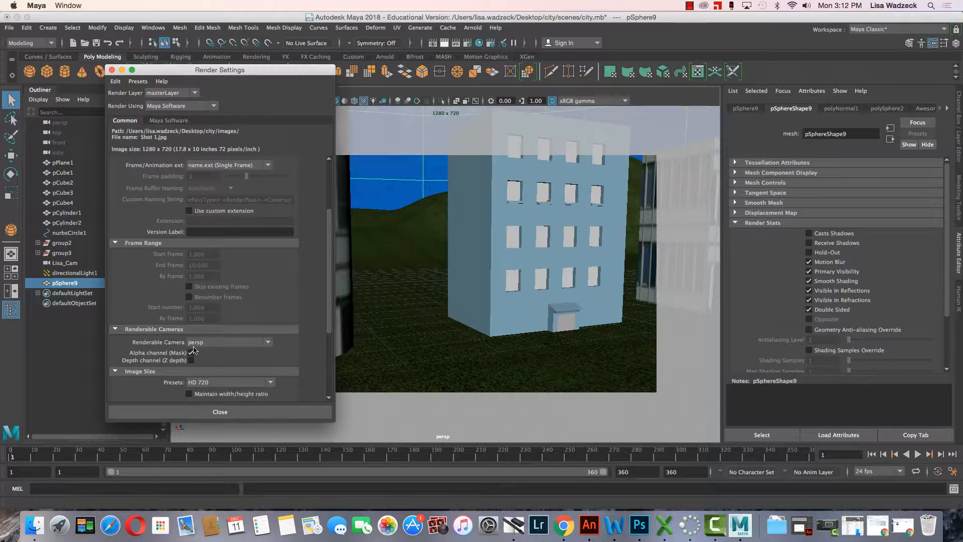
{"action": "scroll", "coordinate": [219, 350], "scroll_direction": "down", "scroll_amount": 5}
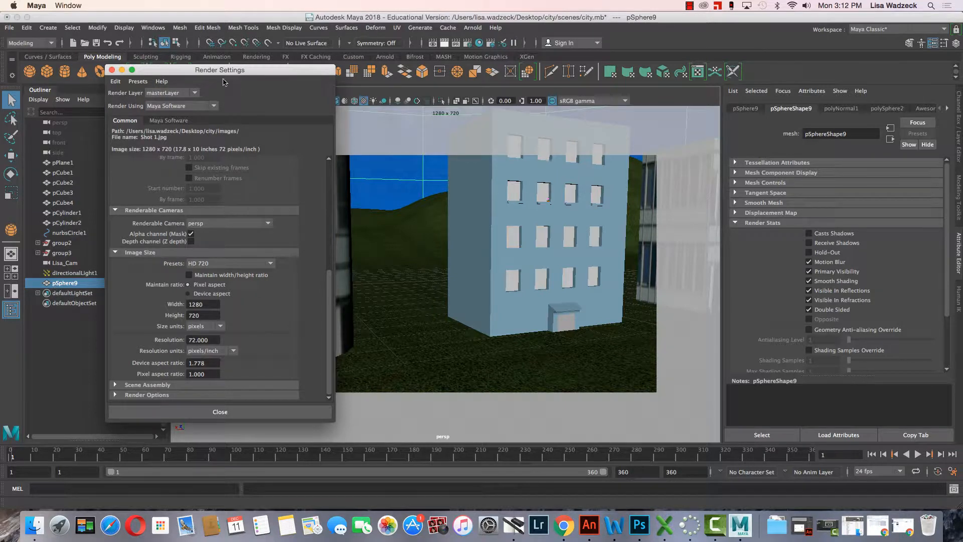
{"action": "left_click", "coordinate": [112, 71]}
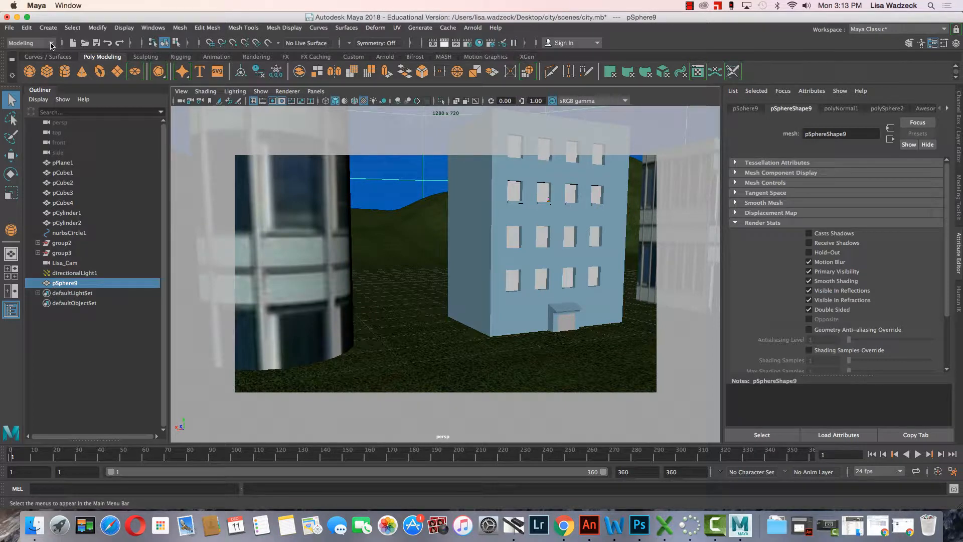
Switch to the Rendering menu set and run Render Sequence for the perspective shot.
{"action": "left_click", "coordinate": [51, 45]}
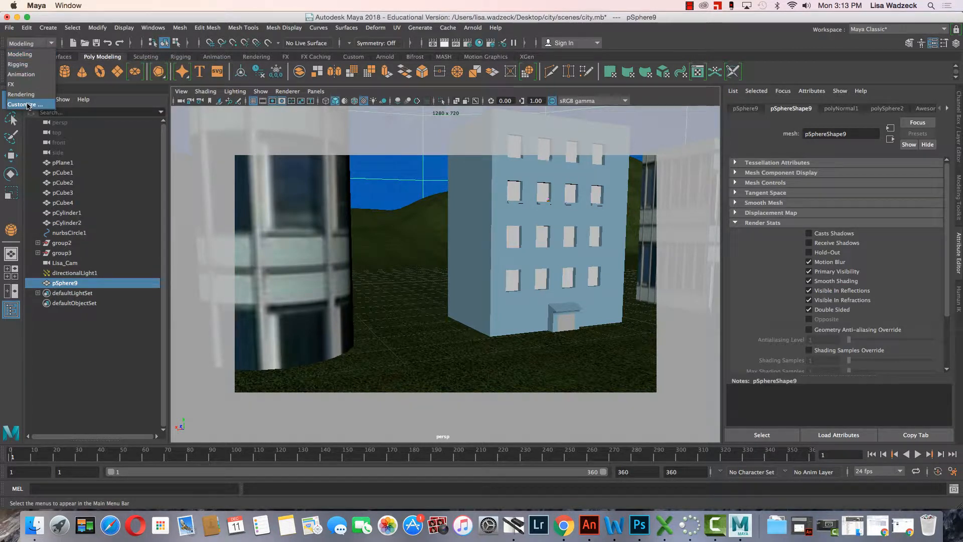
{"action": "left_click", "coordinate": [20, 95]}
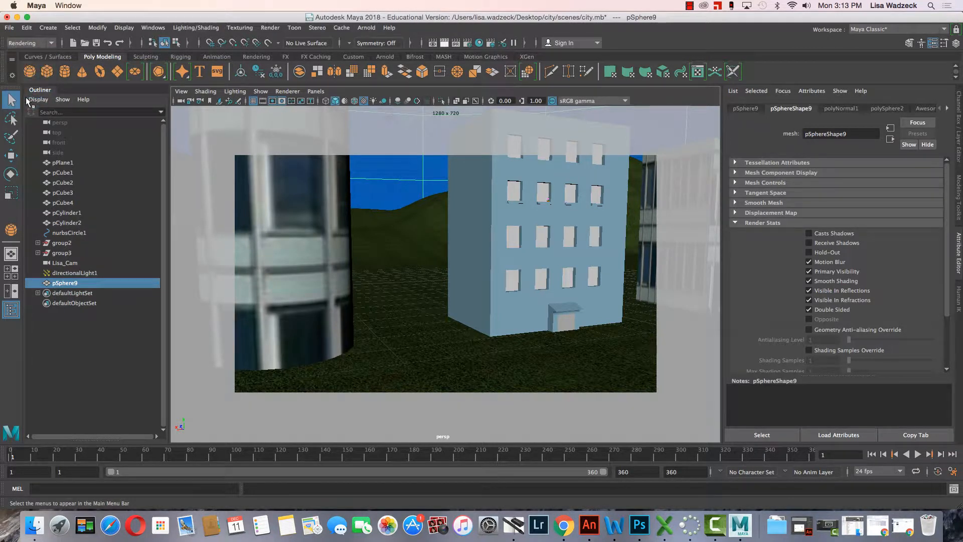
{"action": "left_click", "coordinate": [270, 29]}
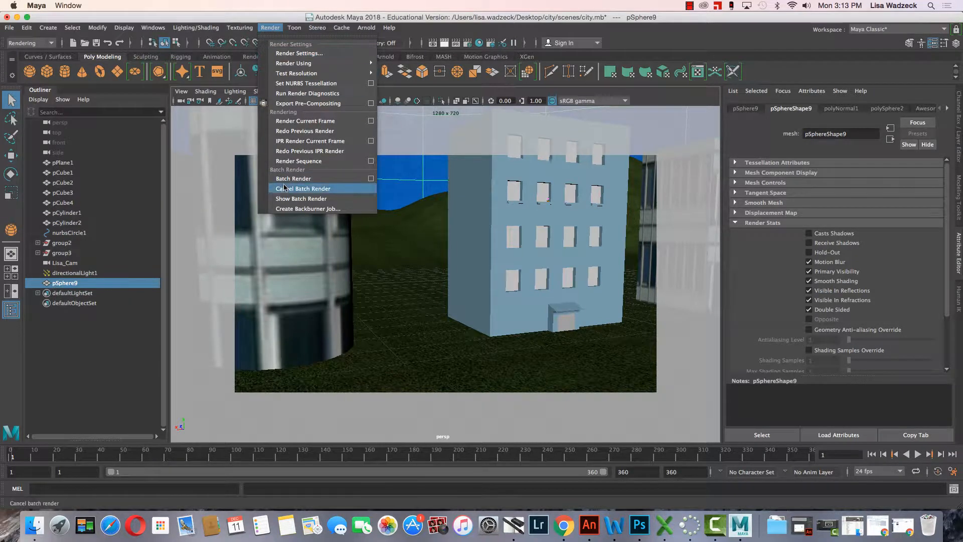
{"action": "left_click", "coordinate": [211, 19]}
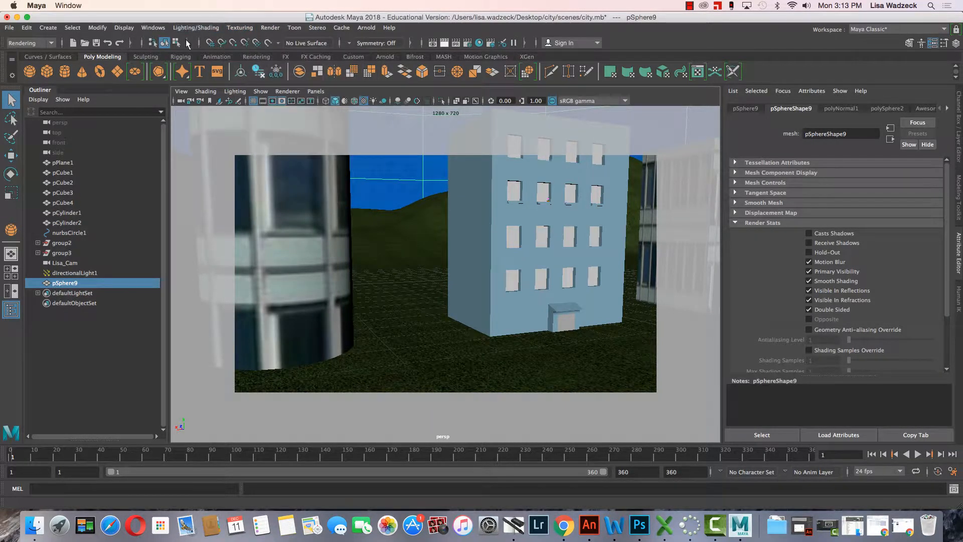
{"action": "left_click", "coordinate": [257, 57]}
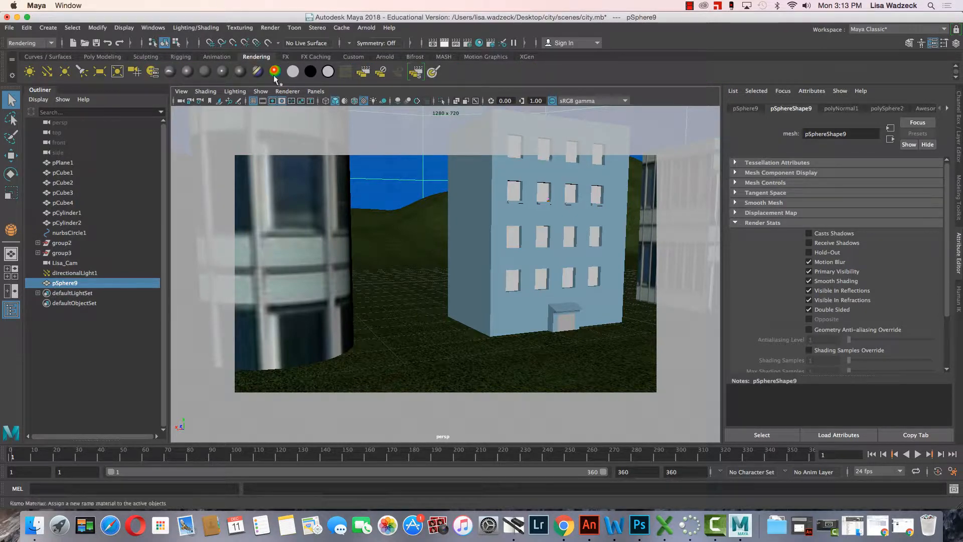
{"action": "left_click", "coordinate": [418, 73]}
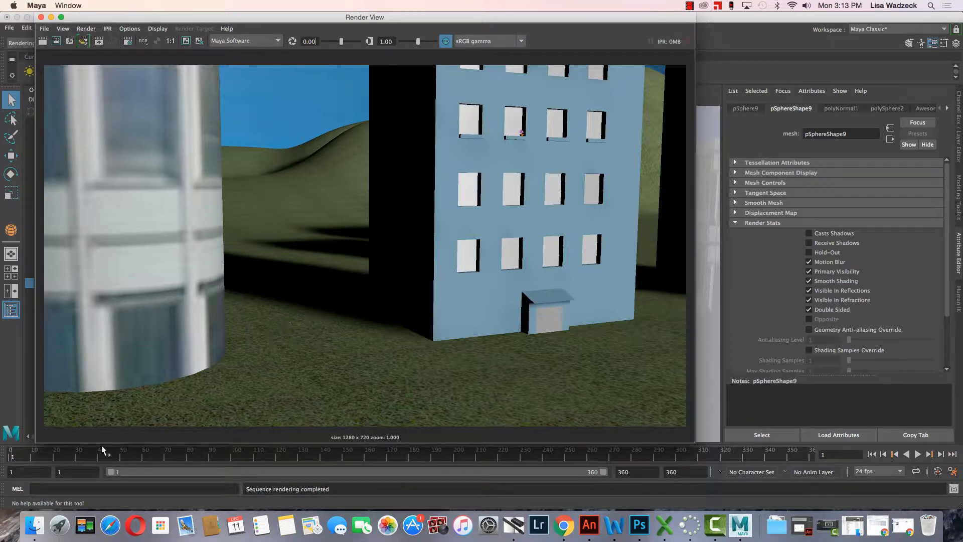
Switch to Finder and open the rendered Shot 1.jpg from the tmp folder in the city project's images folder on the Desktop.
{"action": "left_click", "coordinate": [34, 527]}
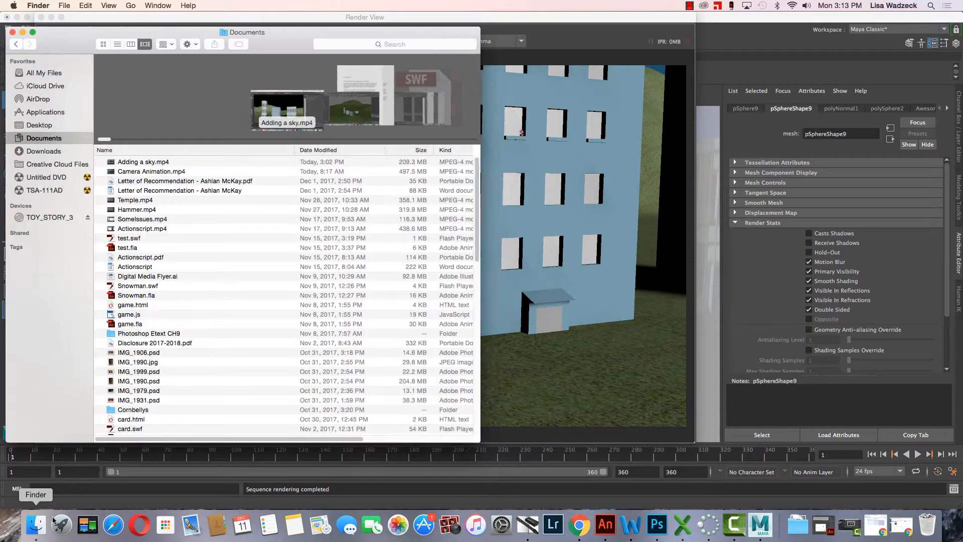
{"action": "left_click", "coordinate": [34, 129]}
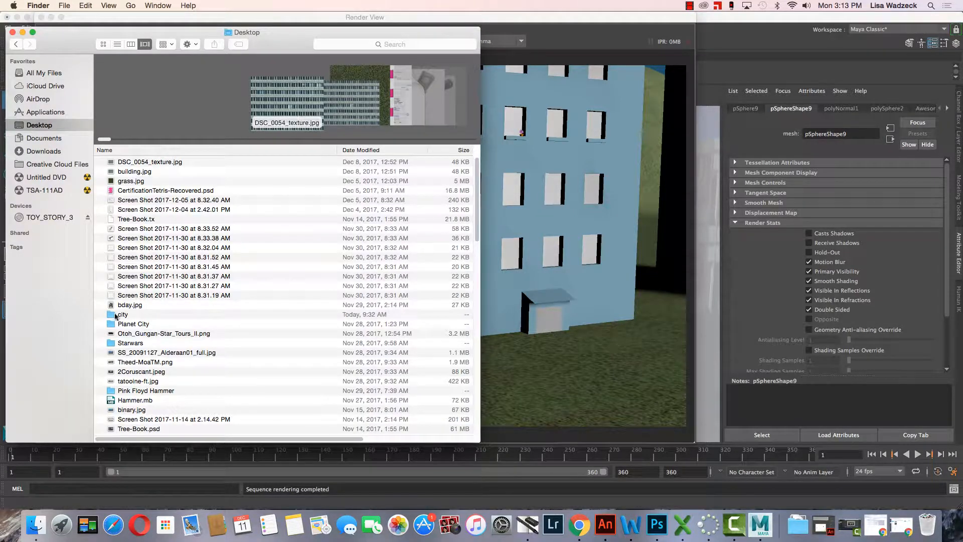
{"action": "double_click", "coordinate": [114, 315]}
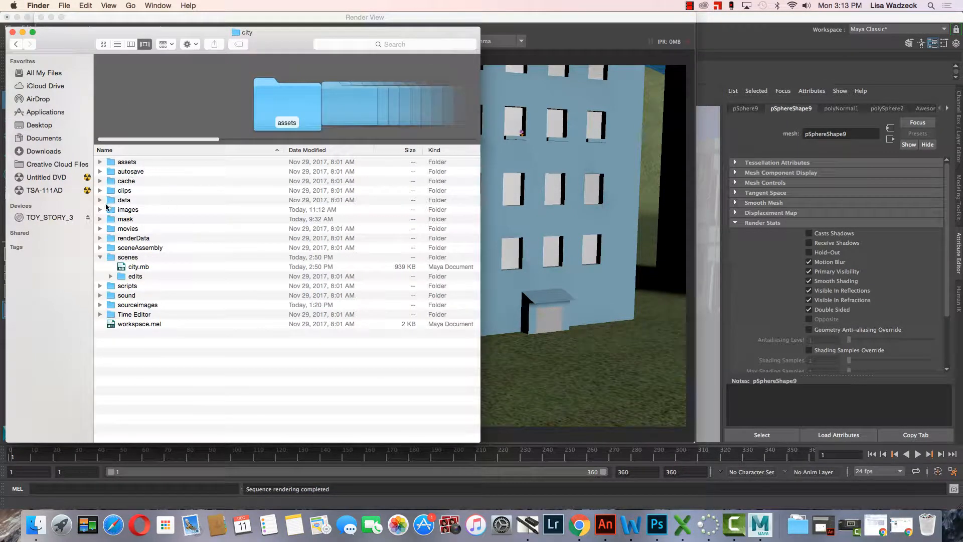
{"action": "double_click", "coordinate": [121, 210]}
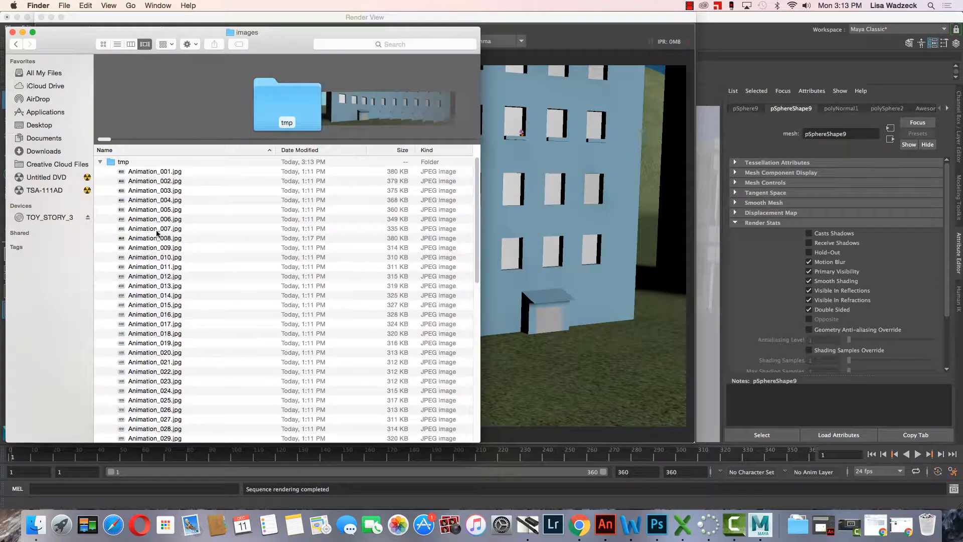
{"action": "scroll", "coordinate": [199, 249], "scroll_direction": "down", "scroll_amount": 10}
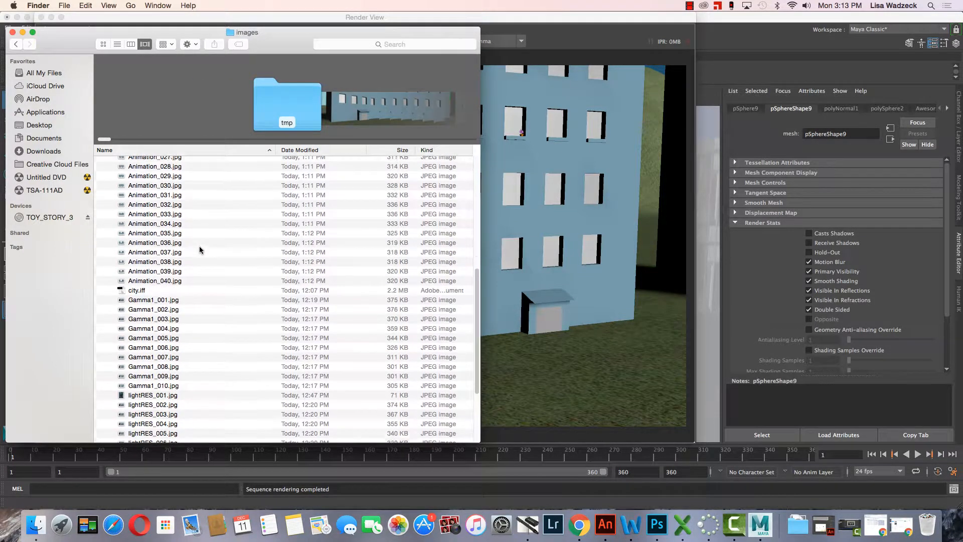
{"action": "scroll", "coordinate": [200, 249], "scroll_direction": "down", "scroll_amount": 5}
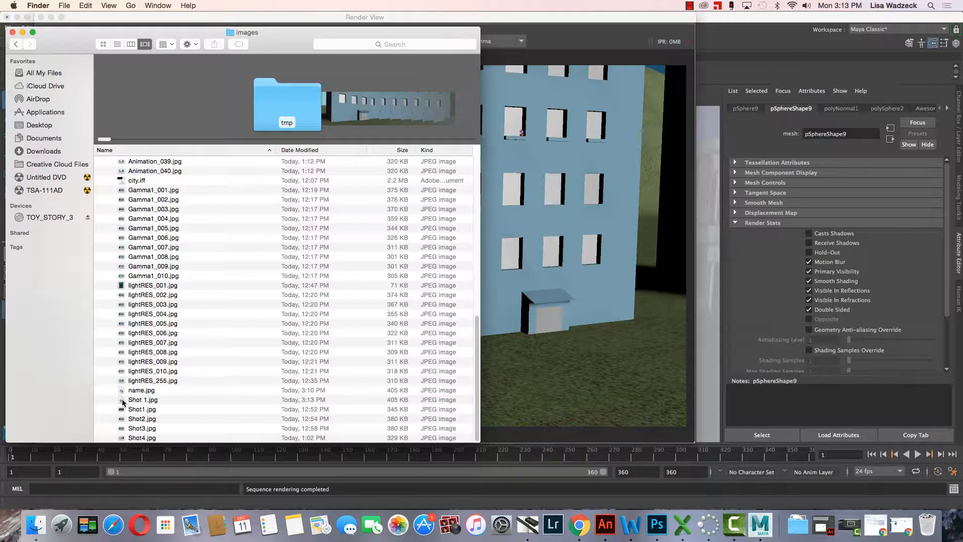
{"action": "left_click", "coordinate": [123, 402]}
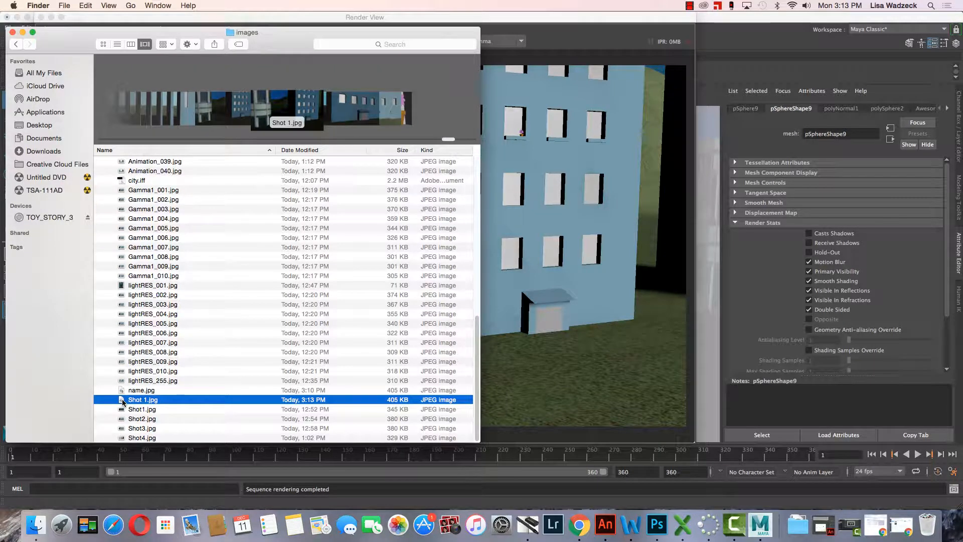
{"action": "double_click", "coordinate": [123, 400]}
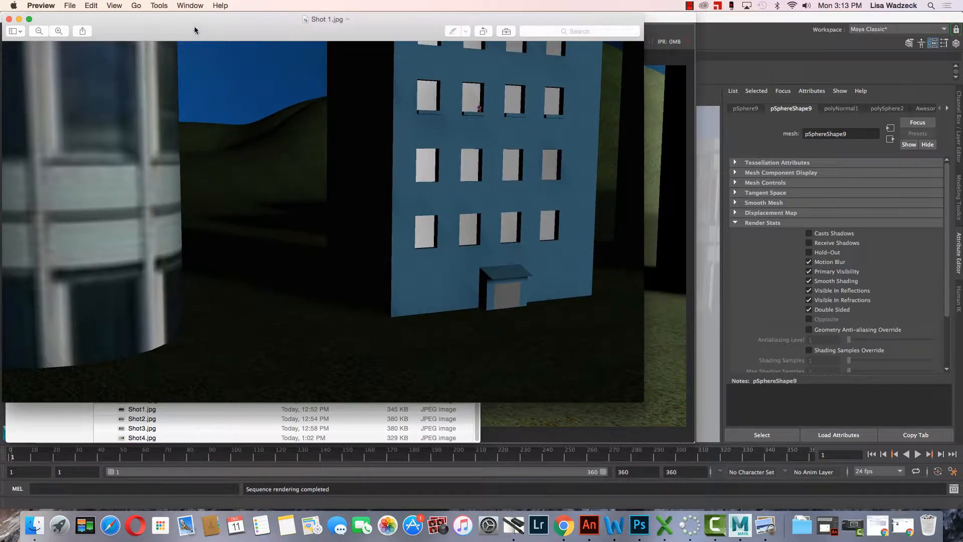
View the saved Shot 1.jpg beside the render in Maya, and close the image, Finder and Render View windows.
{"action": "left_click_drag", "start_coordinate": [194, 31], "coordinate": [265, 47]}
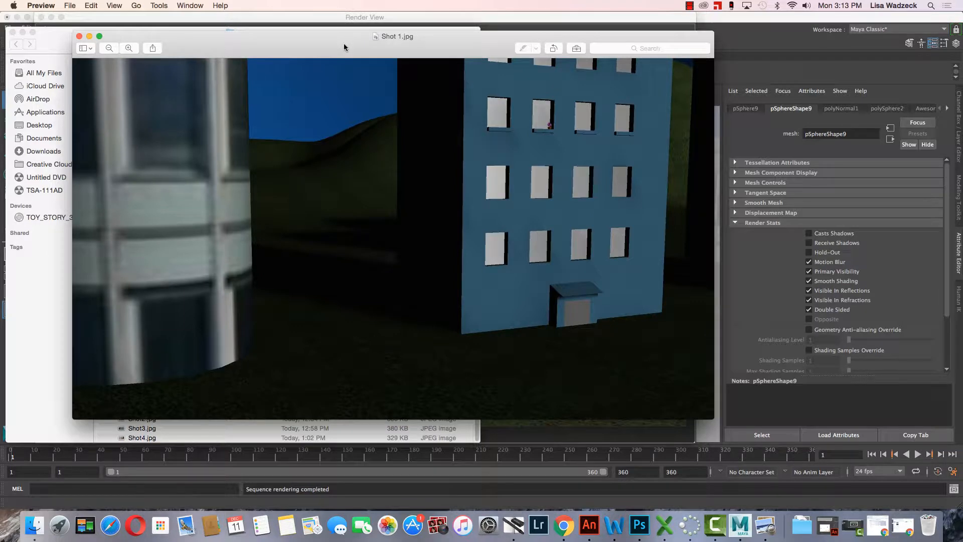
{"action": "left_click", "coordinate": [13, 32]}
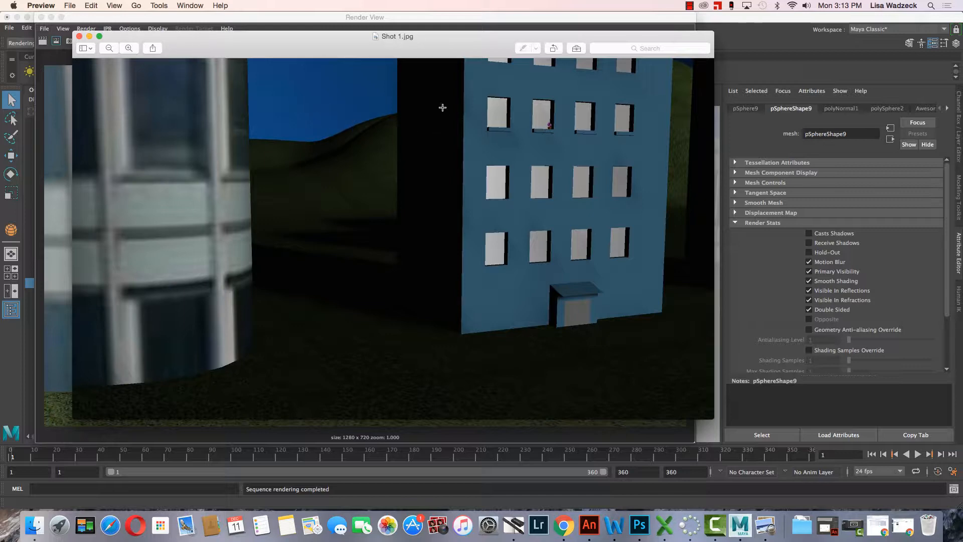
{"action": "left_click", "coordinate": [80, 36]}
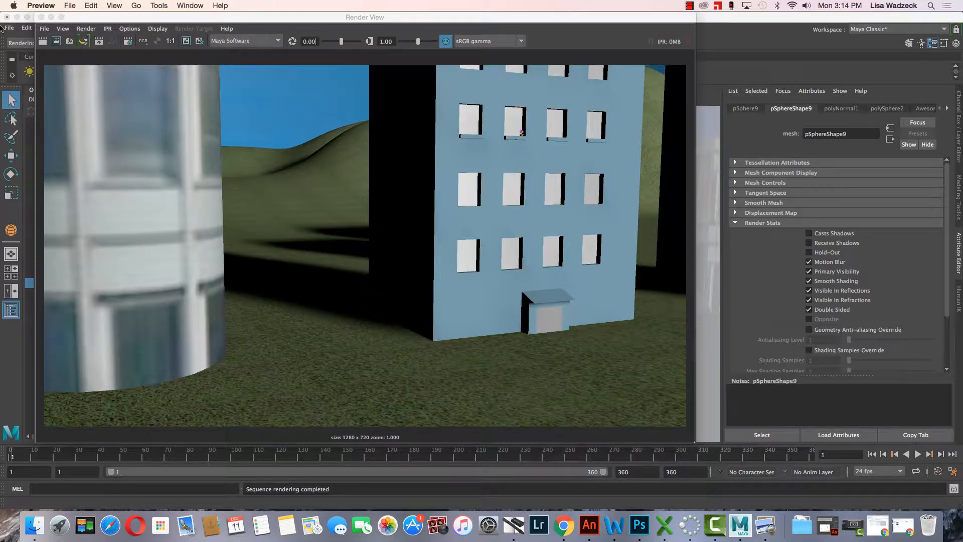
{"action": "left_click", "coordinate": [6, 17]}
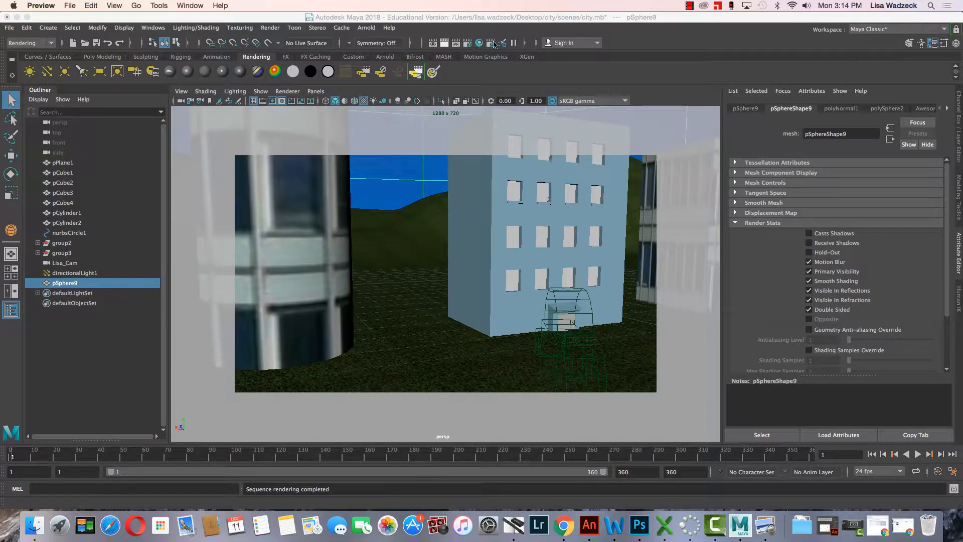
Review the color management and file output options in the render settings, and close them.
{"action": "left_click", "coordinate": [467, 44]}
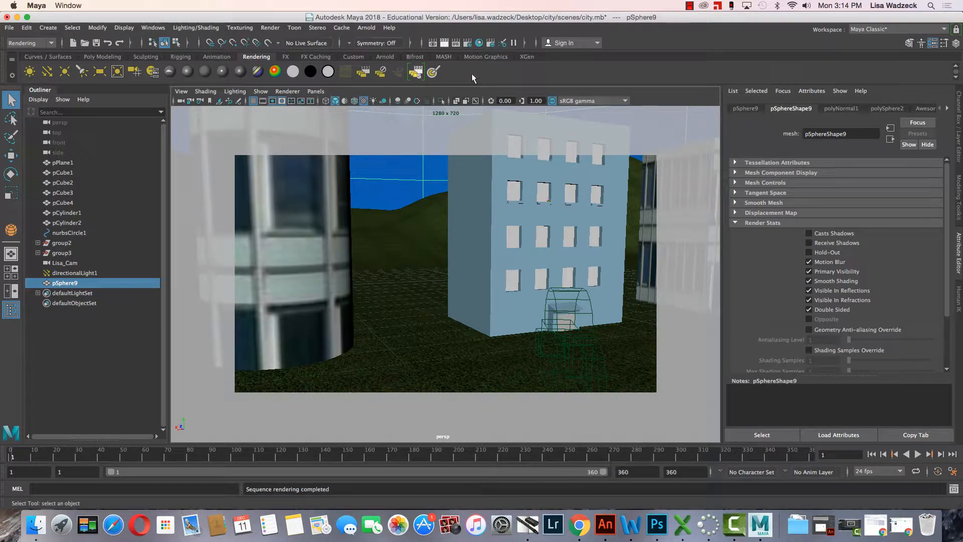
{"action": "left_click", "coordinate": [468, 41]}
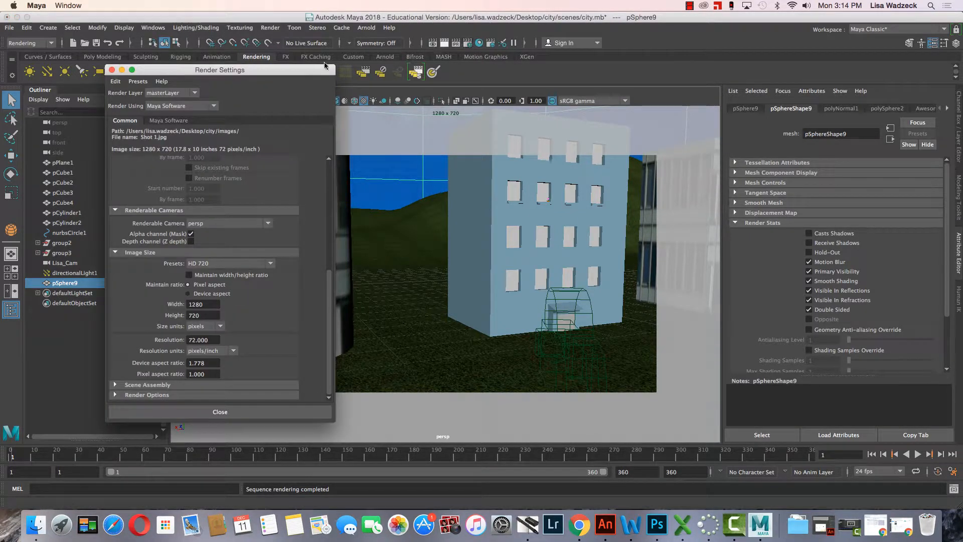
{"action": "scroll", "coordinate": [200, 167], "scroll_direction": "up", "scroll_amount": 6}
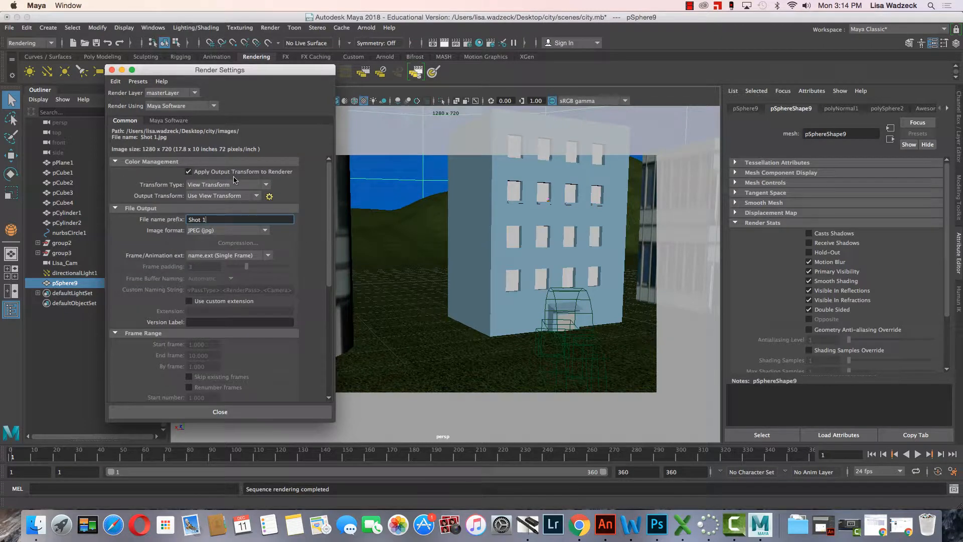
{"action": "left_click", "coordinate": [111, 70]}
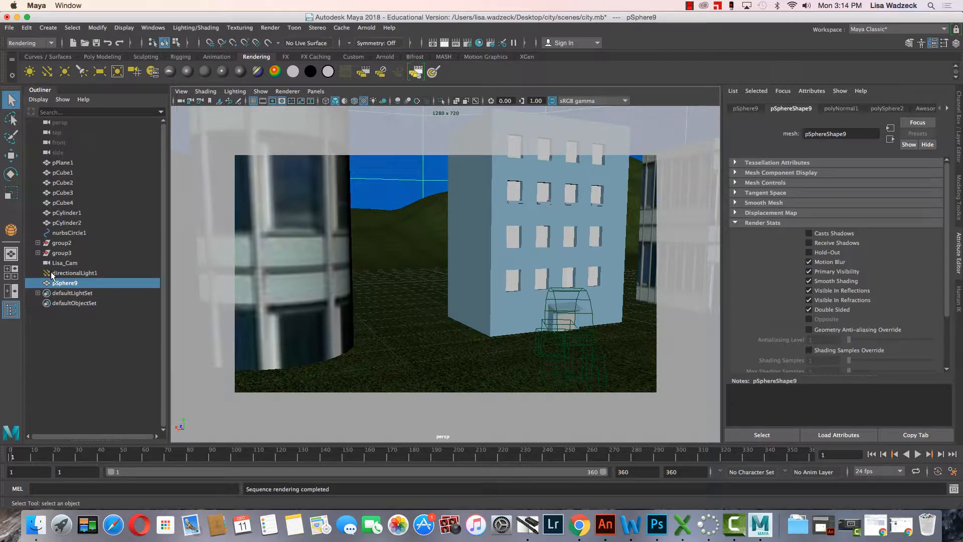
Set the gamma correction to 2.2 in the Maya Software render options and close the render settings.
{"action": "left_click", "coordinate": [467, 44]}
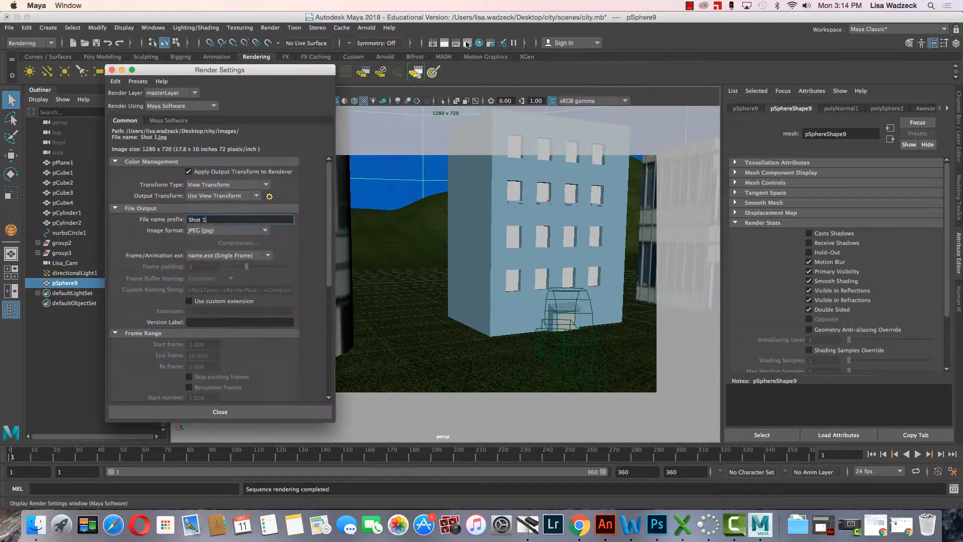
{"action": "left_click", "coordinate": [170, 123]}
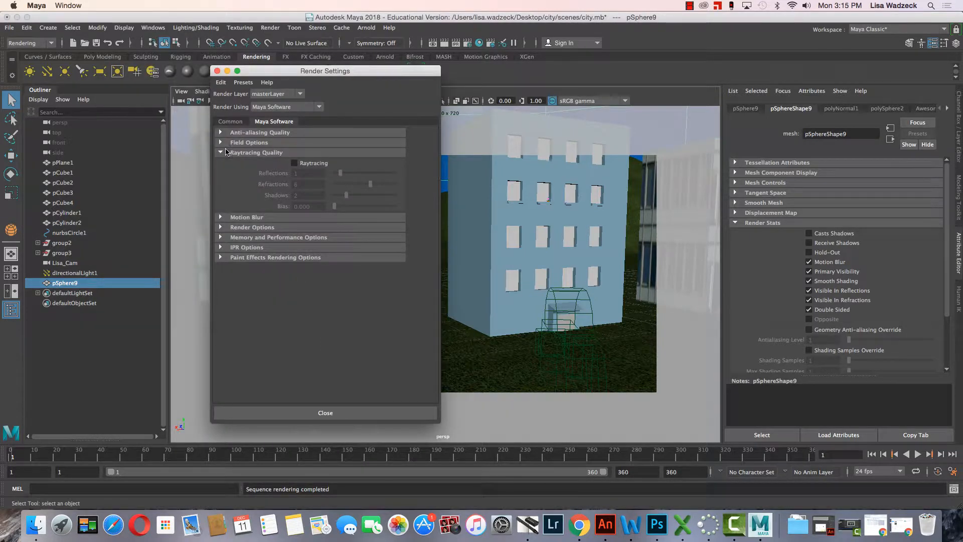
{"action": "left_click", "coordinate": [221, 228]}
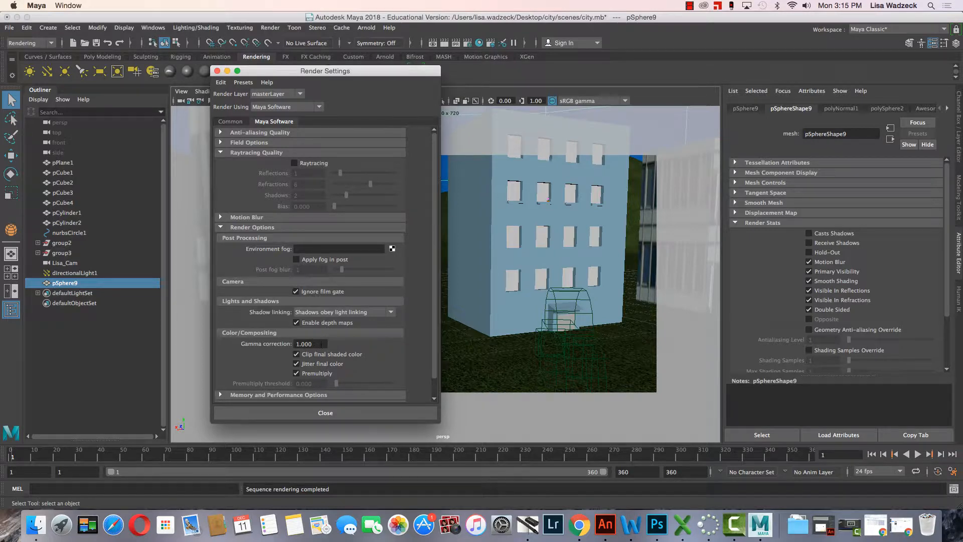
{"action": "left_click", "coordinate": [321, 344]}
{"action": "type", "text": "2.2"}
{"action": "left_click", "coordinate": [325, 412]}
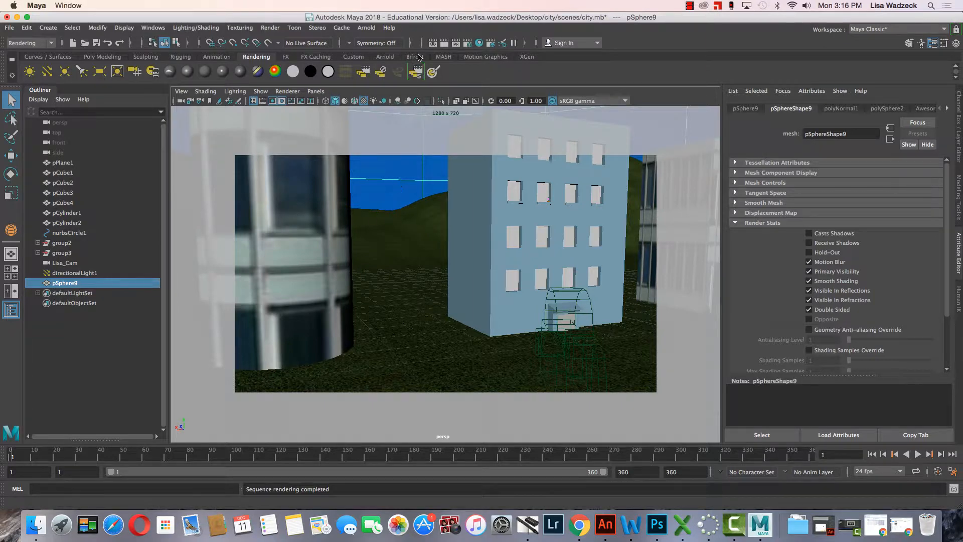
Preview a render of the current frame with the new gamma and run Render Sequence to save the shot again.
{"action": "left_click", "coordinate": [445, 43]}
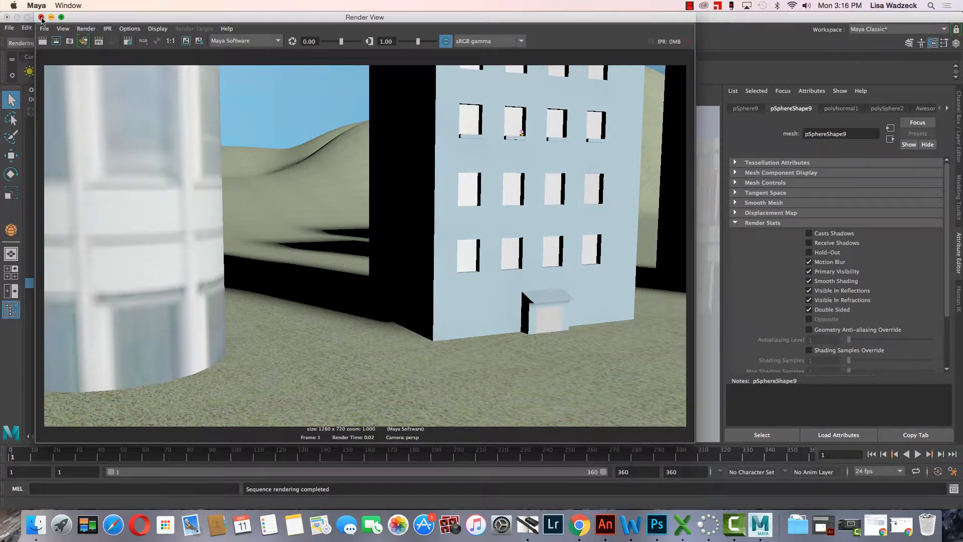
{"action": "left_click", "coordinate": [41, 17]}
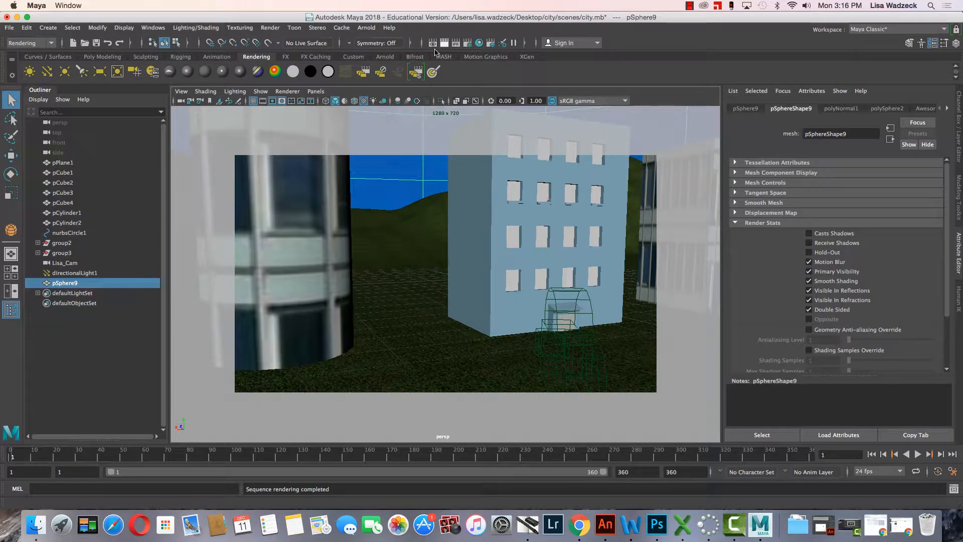
{"action": "left_click", "coordinate": [417, 75]}
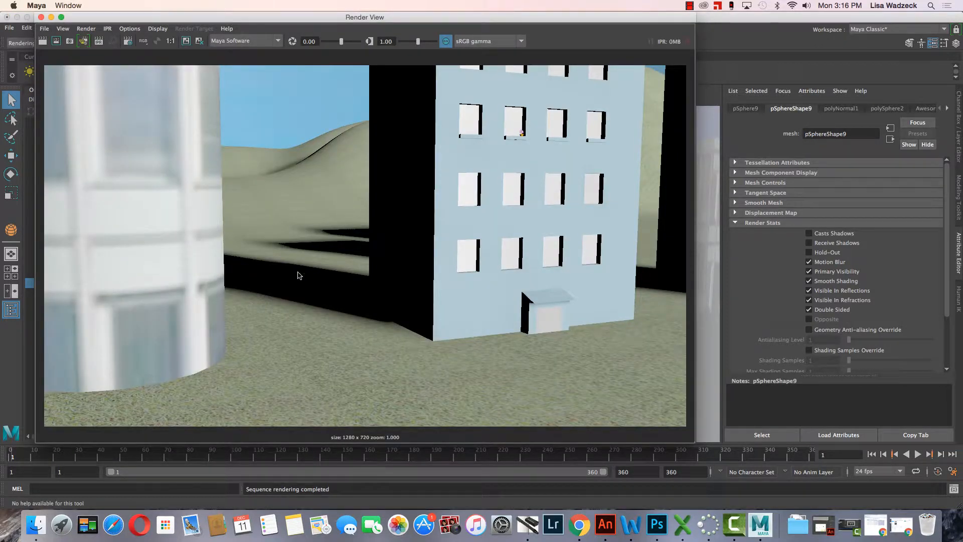
Switch to Finder and open the re-rendered Shot 1.jpg from the city project's images/tmp folder to check its brightness.
{"action": "left_click", "coordinate": [41, 526]}
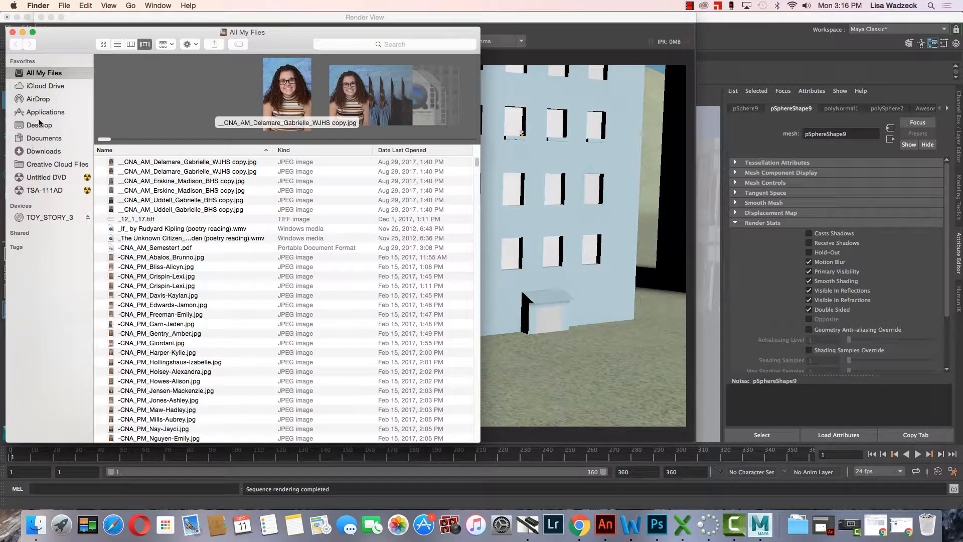
{"action": "left_click", "coordinate": [39, 125]}
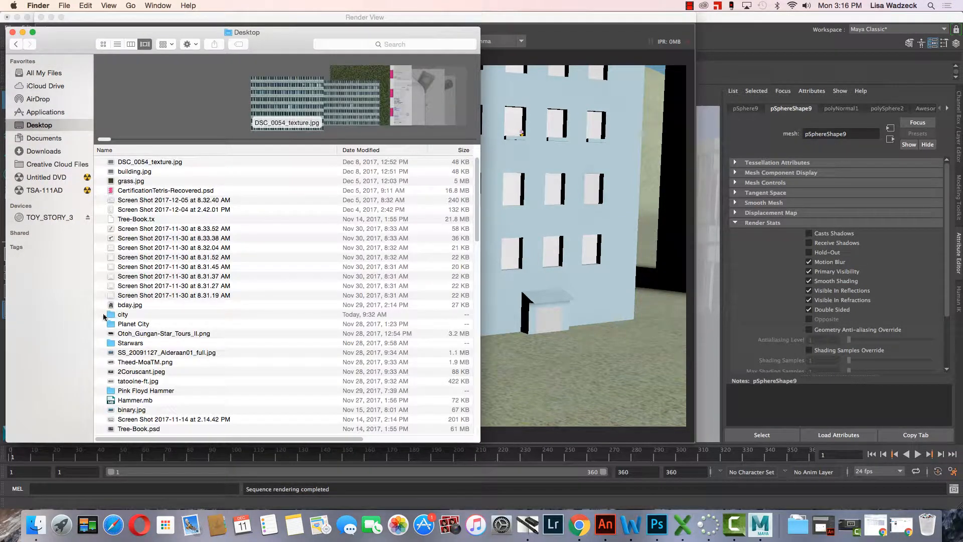
{"action": "double_click", "coordinate": [115, 315]}
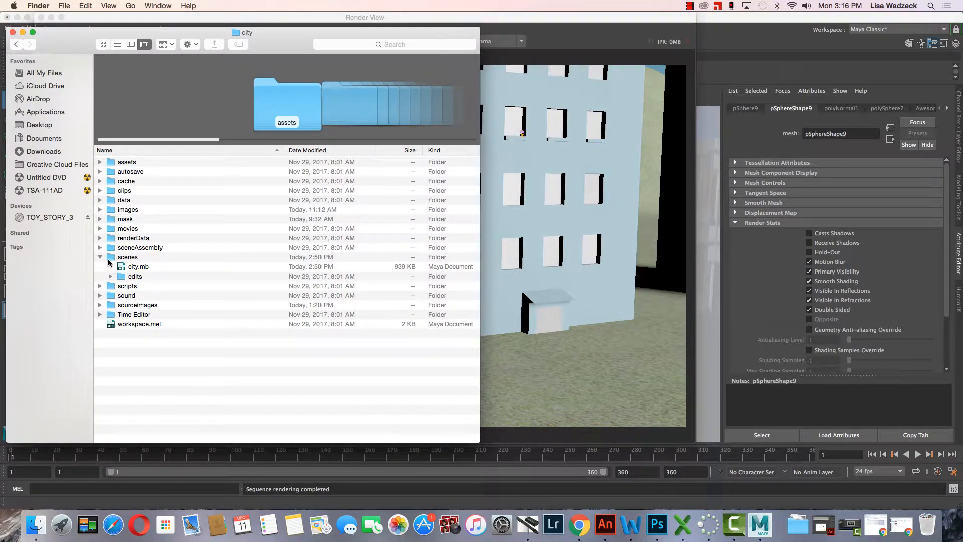
{"action": "left_click", "coordinate": [100, 209]}
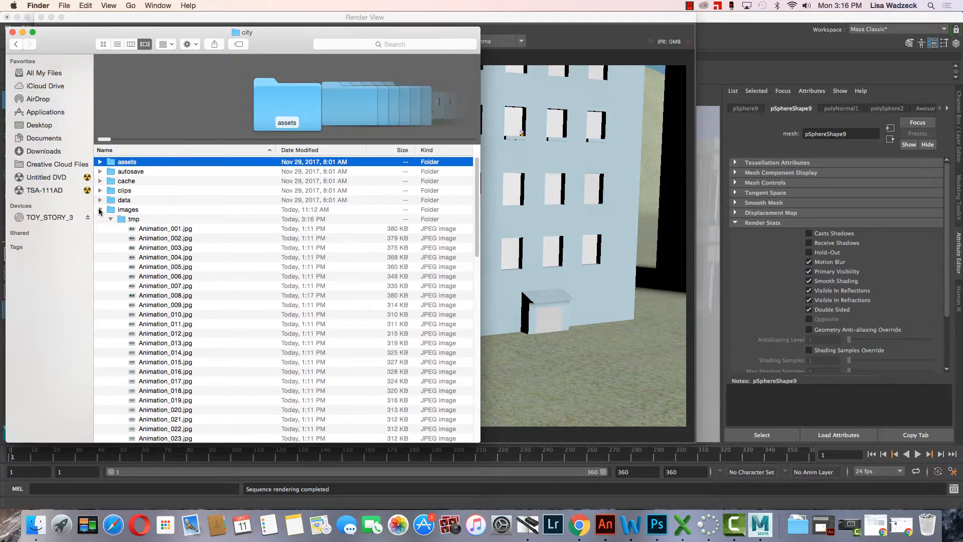
{"action": "scroll", "coordinate": [167, 311], "scroll_direction": "down", "scroll_amount": 10}
{"action": "scroll", "coordinate": [166, 311], "scroll_direction": "down", "scroll_amount": 15}
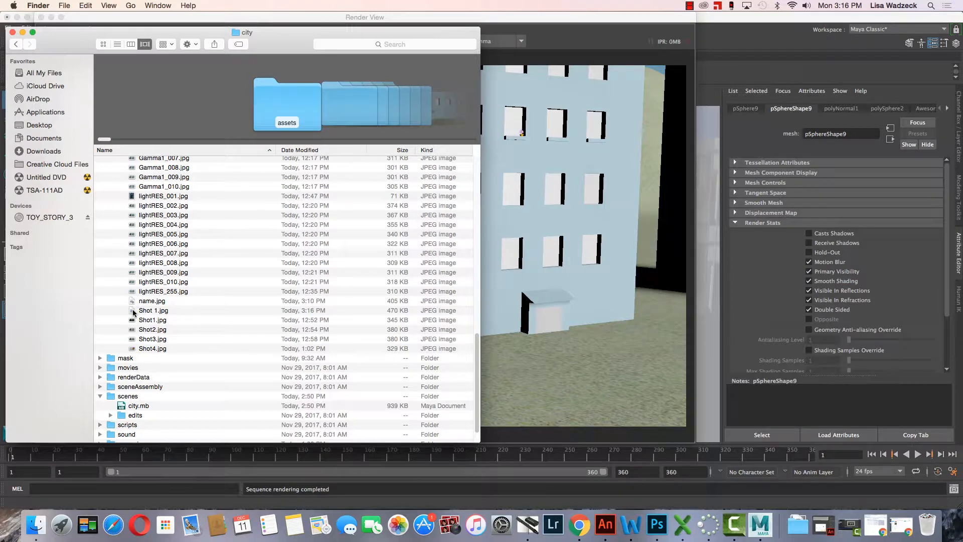
{"action": "double_click", "coordinate": [132, 311]}
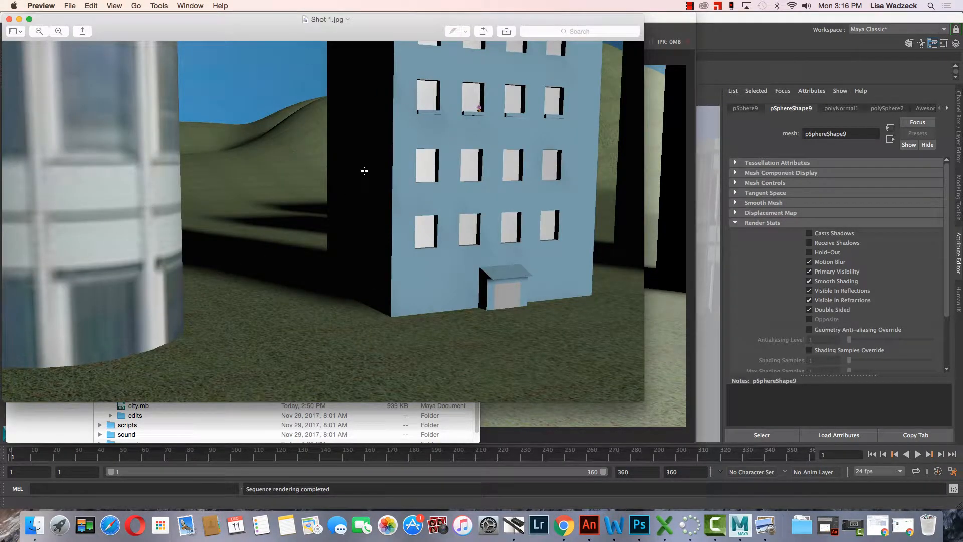
Close the Shot 1.jpg image, the Finder window and the Render View, and quit Preview to return to Maya.
{"action": "left_click", "coordinate": [9, 19]}
{"action": "left_click", "coordinate": [9, 30]}
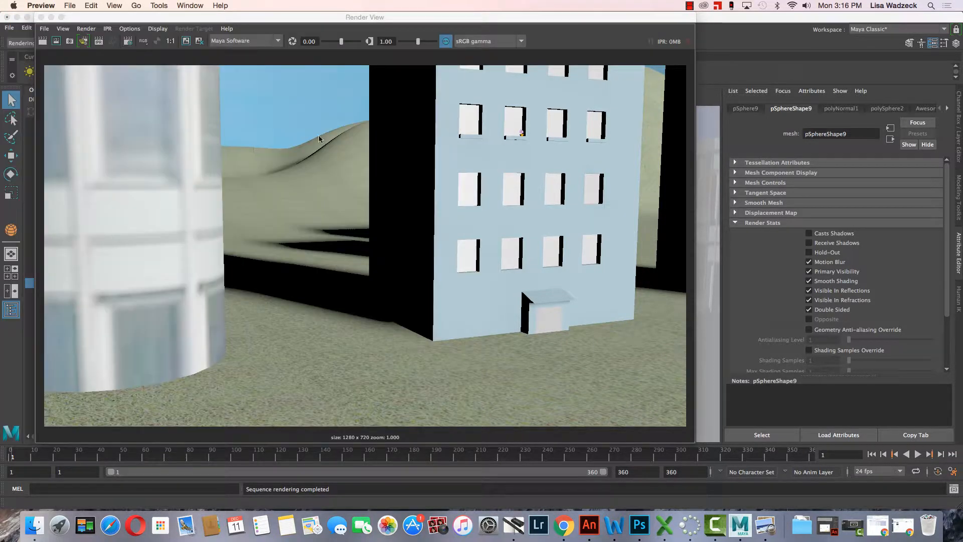
{"action": "left_click", "coordinate": [41, 17]}
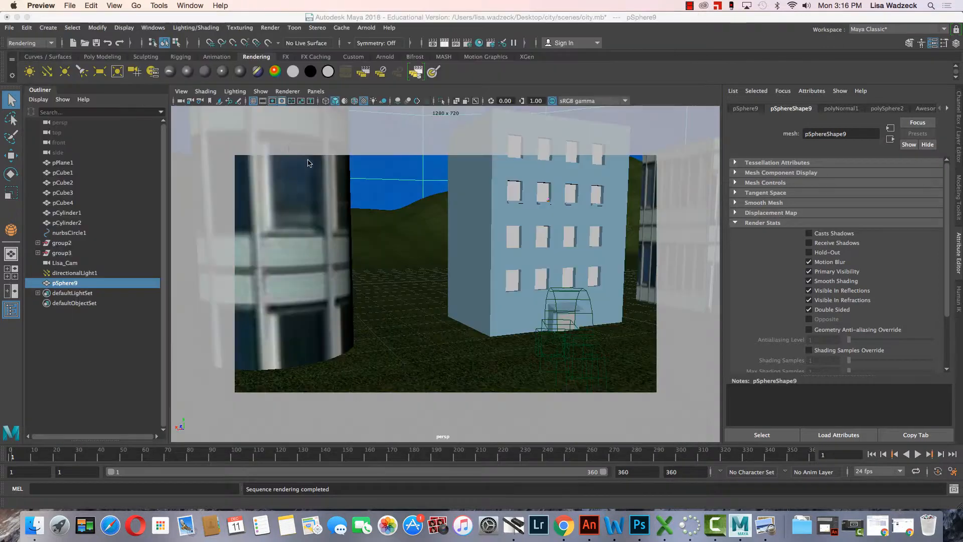
{"action": "key", "text": "super+q"}
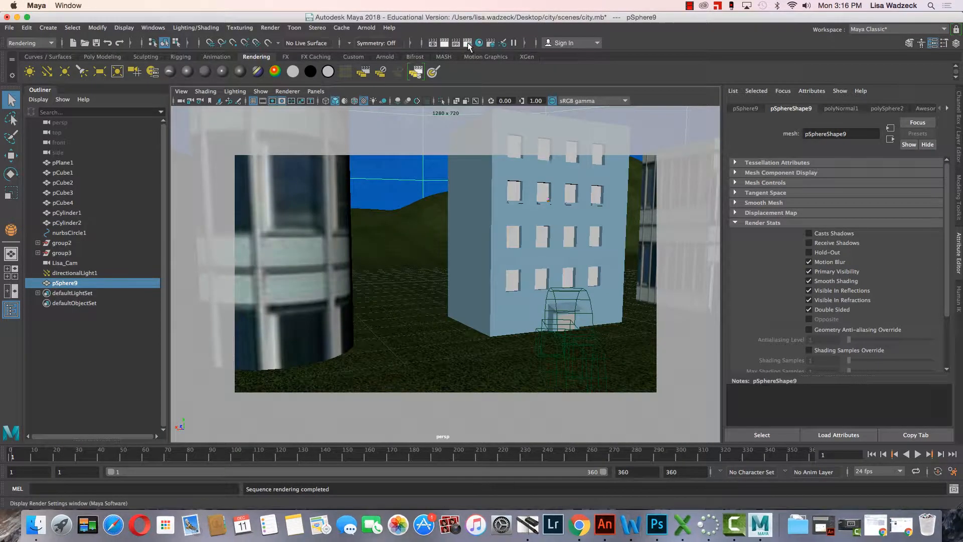
Set the Maya Software gamma correction to 1.0 in the render options and render the current frame.
{"action": "left_click", "coordinate": [467, 44]}
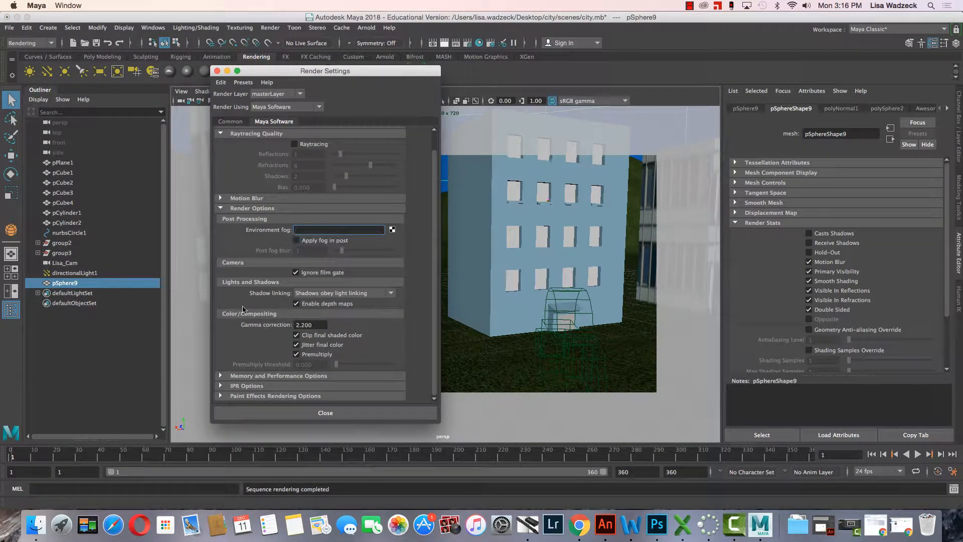
{"action": "double_click", "coordinate": [320, 325]}
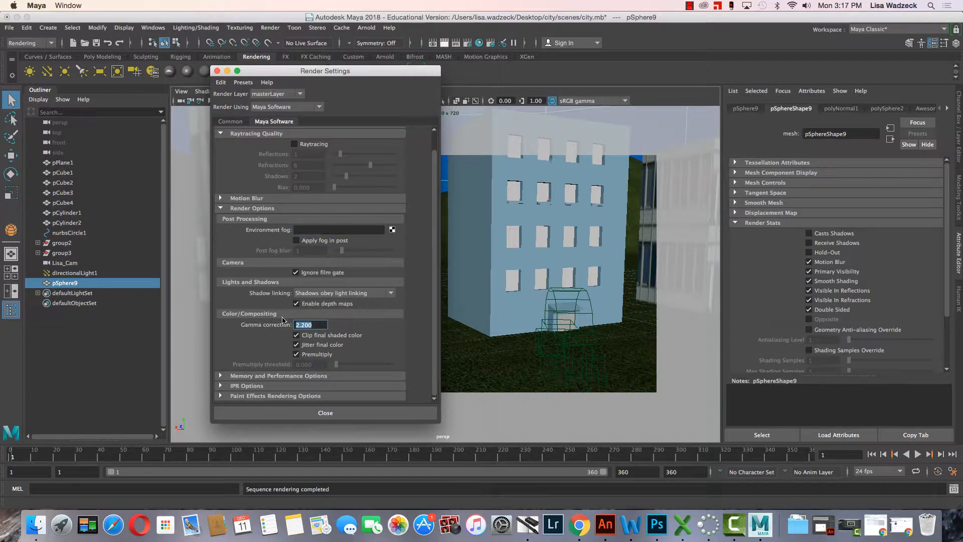
{"action": "type", "text": "1.0"}
{"action": "key", "text": "Return"}
{"action": "left_click", "coordinate": [445, 44]}
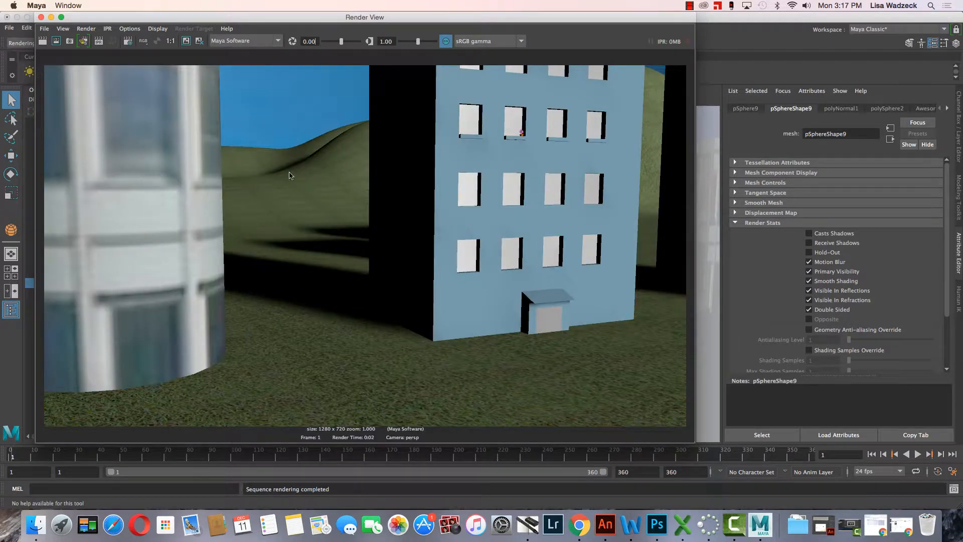
Close the Render View, set the Maya Software gamma correction to 2.2, and move the render settings window clear of the building.
{"action": "left_click", "coordinate": [41, 17]}
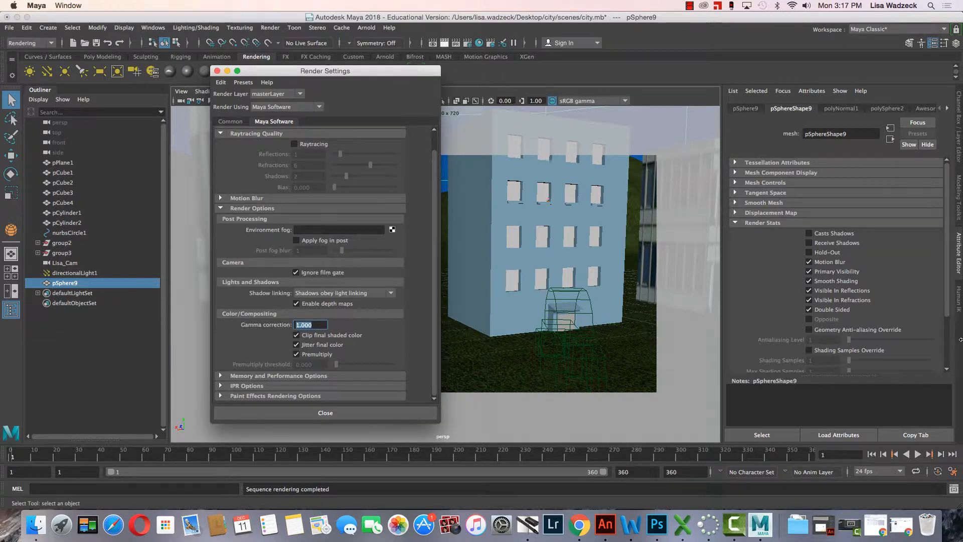
{"action": "type", "text": "20"}
{"action": "key", "text": "Return"}
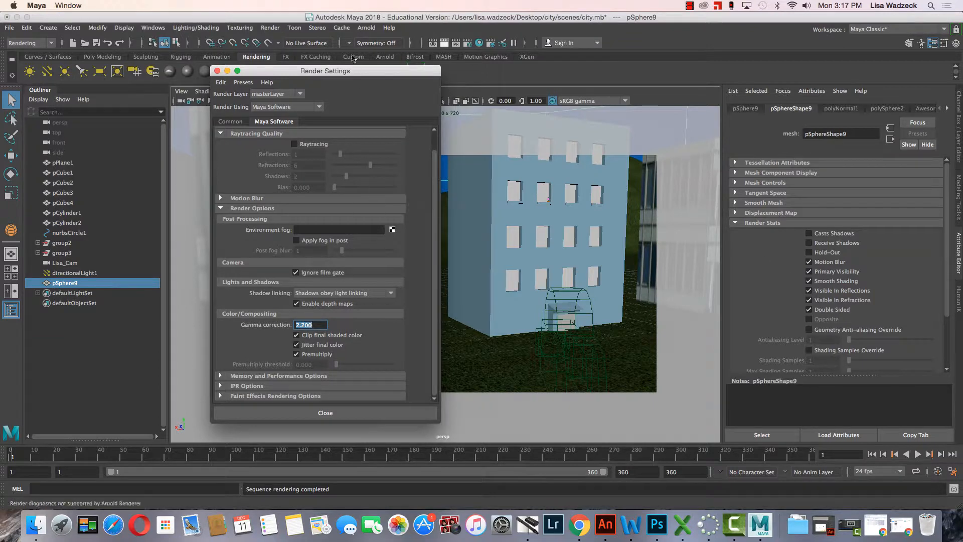
{"action": "left_click_drag", "start_coordinate": [395, 76], "coordinate": [184, 118]}
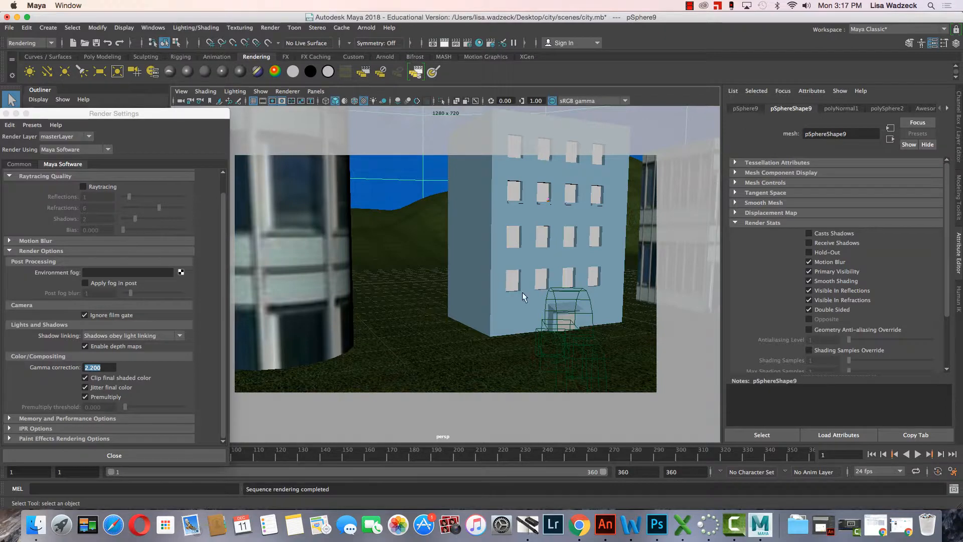
Select the blue building, bring the perspective view up to the flowerpot in its window, and close the render settings.
{"action": "left_click", "coordinate": [517, 278]}
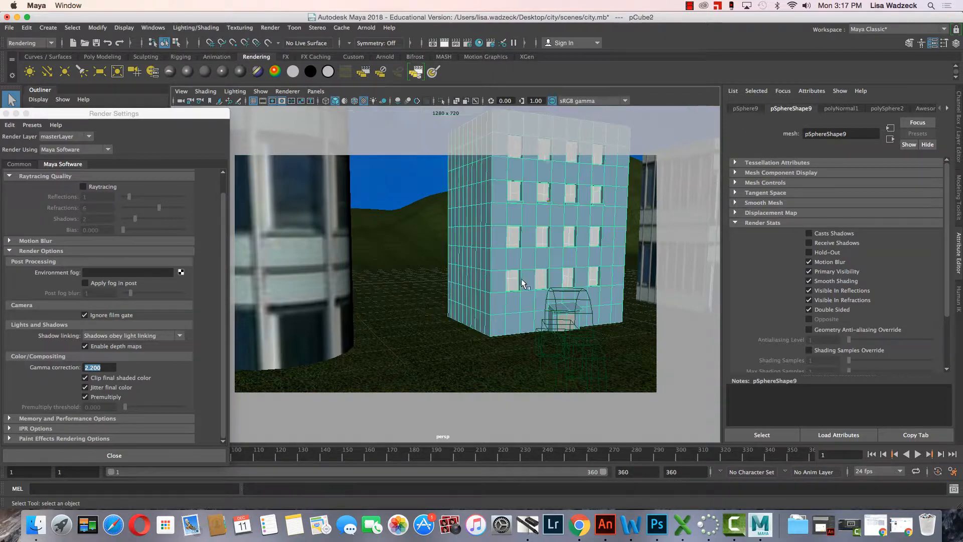
{"action": "left_click_drag", "start_coordinate": [552, 336], "coordinate": [524, 342], "text": "alt"}
{"action": "right_click_drag", "start_coordinate": [525, 330], "coordinate": [571, 368], "text": "alt"}
{"action": "middle_click_drag", "start_coordinate": [462, 243], "coordinate": [532, 278], "text": "alt"}
{"action": "left_click_drag", "start_coordinate": [527, 293], "coordinate": [515, 291], "text": "alt"}
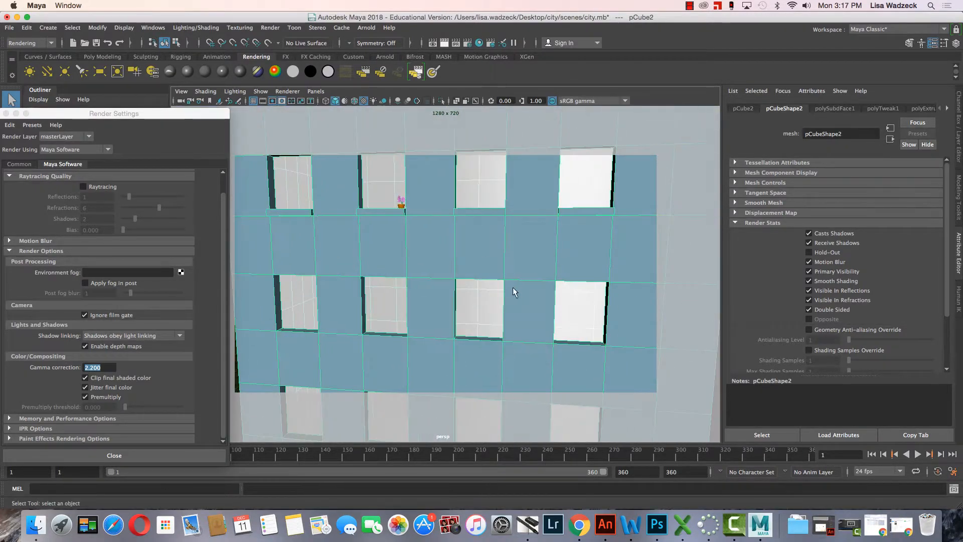
{"action": "middle_click_drag", "start_coordinate": [463, 211], "coordinate": [515, 281], "text": "alt"}
{"action": "right_click_drag", "start_coordinate": [494, 273], "coordinate": [547, 309], "text": "alt"}
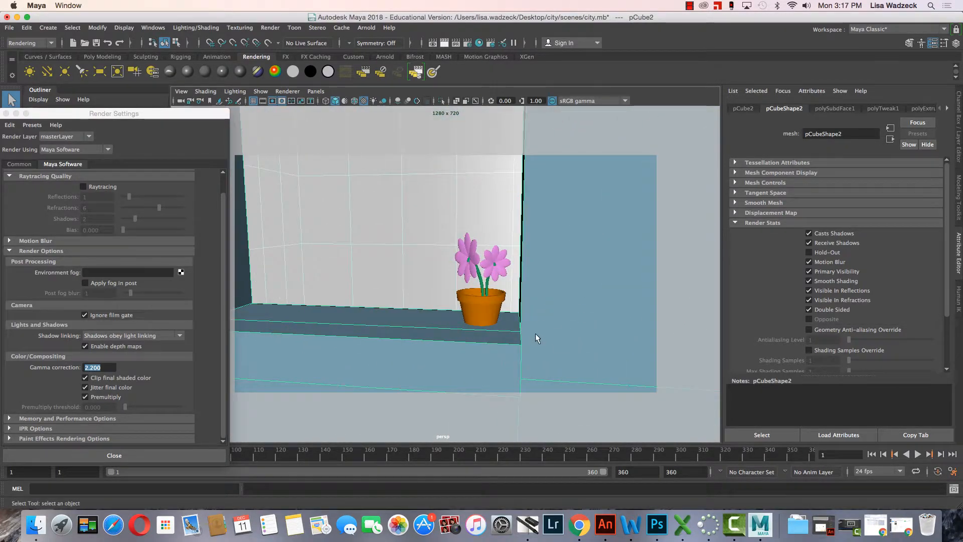
{"action": "left_click_drag", "start_coordinate": [548, 308], "coordinate": [541, 337], "text": "alt"}
{"action": "right_click_drag", "start_coordinate": [540, 336], "coordinate": [537, 326], "text": "alt"}
{"action": "middle_click_drag", "start_coordinate": [561, 311], "coordinate": [518, 298], "text": "alt"}
{"action": "right_click_drag", "start_coordinate": [540, 301], "coordinate": [547, 306], "text": "alt"}
{"action": "left_click_drag", "start_coordinate": [154, 115], "coordinate": [232, 128]}
{"action": "left_click", "coordinate": [85, 128]}
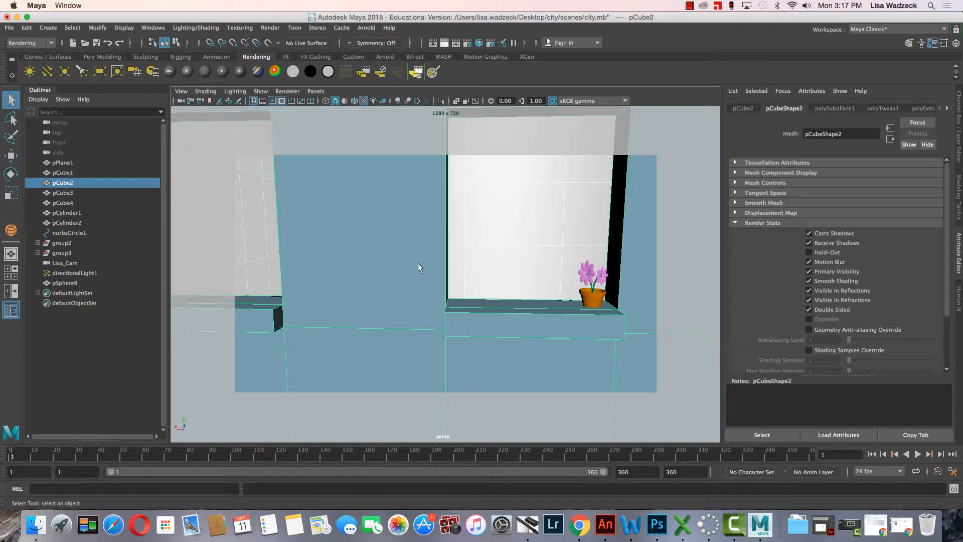
Frame a close-up of the flowerpot on the window ledge, render the current frame, and close the Render View.
{"action": "middle_click_drag", "start_coordinate": [465, 264], "coordinate": [409, 253], "text": "alt"}
{"action": "right_click_drag", "start_coordinate": [439, 269], "coordinate": [448, 273], "text": "alt"}
{"action": "middle_click_drag", "start_coordinate": [491, 275], "coordinate": [494, 274], "text": "alt"}
{"action": "right_click_drag", "start_coordinate": [492, 276], "coordinate": [497, 275], "text": "alt"}
{"action": "middle_click_drag", "start_coordinate": [512, 267], "coordinate": [508, 268], "text": "alt"}
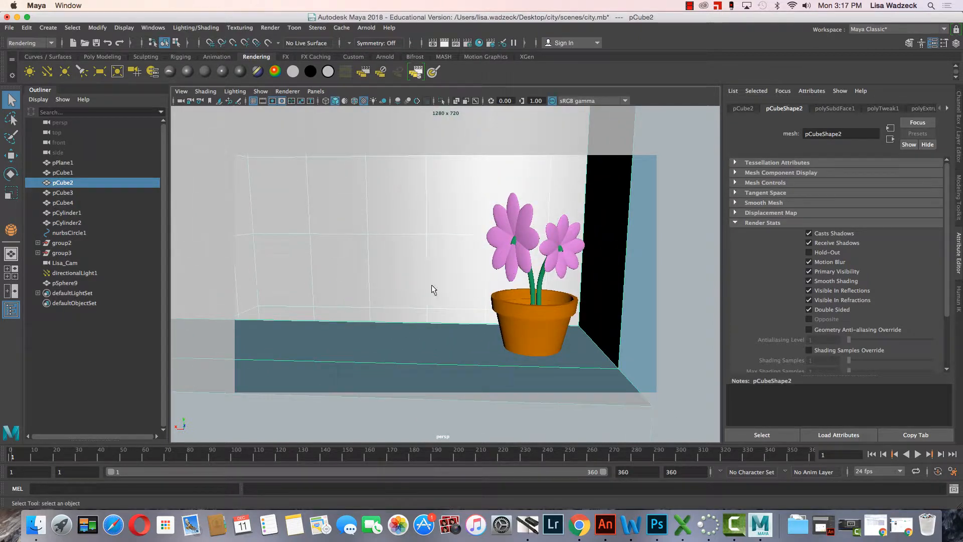
{"action": "left_click", "coordinate": [445, 43]}
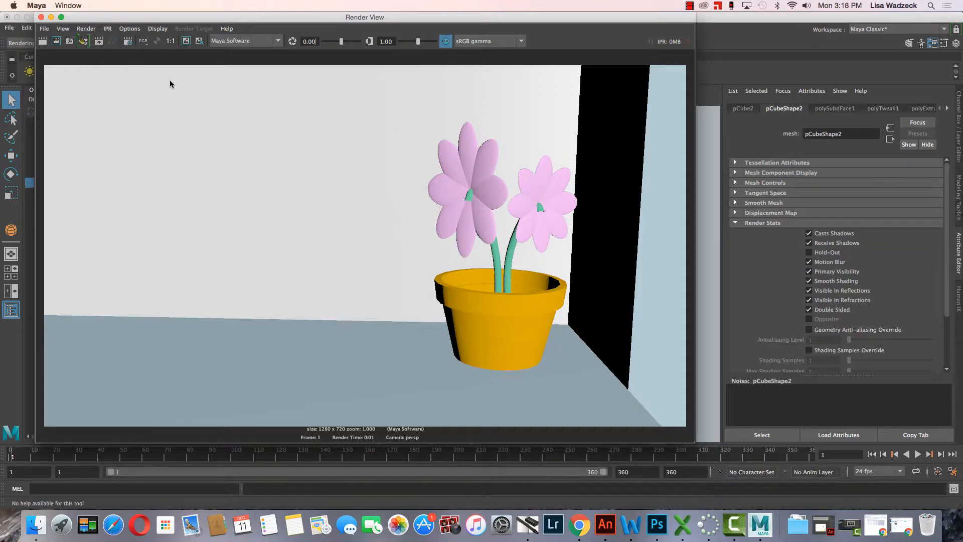
{"action": "left_click", "coordinate": [41, 17]}
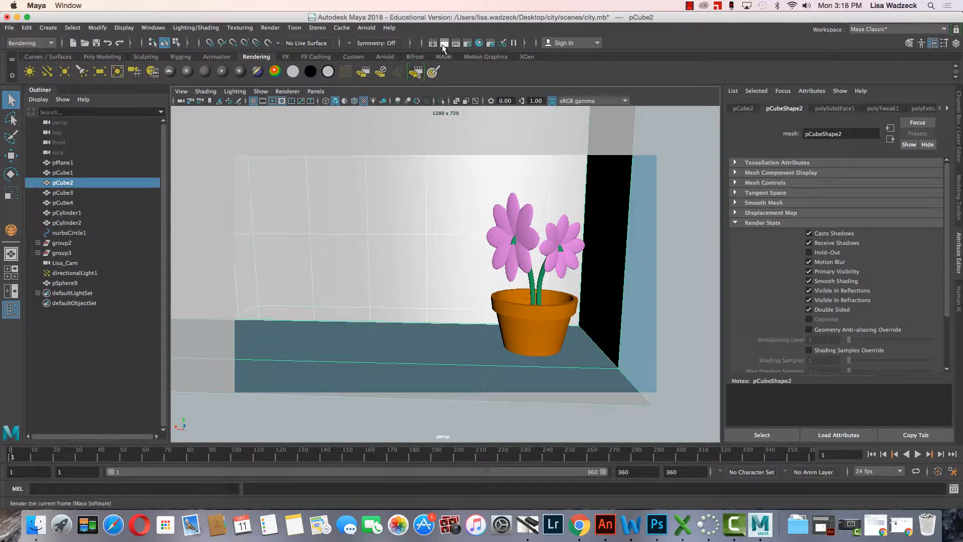
Set the gamma correction to 1.0, render the flowerpot close-up for comparison, and close the Render View.
{"action": "left_click", "coordinate": [472, 45]}
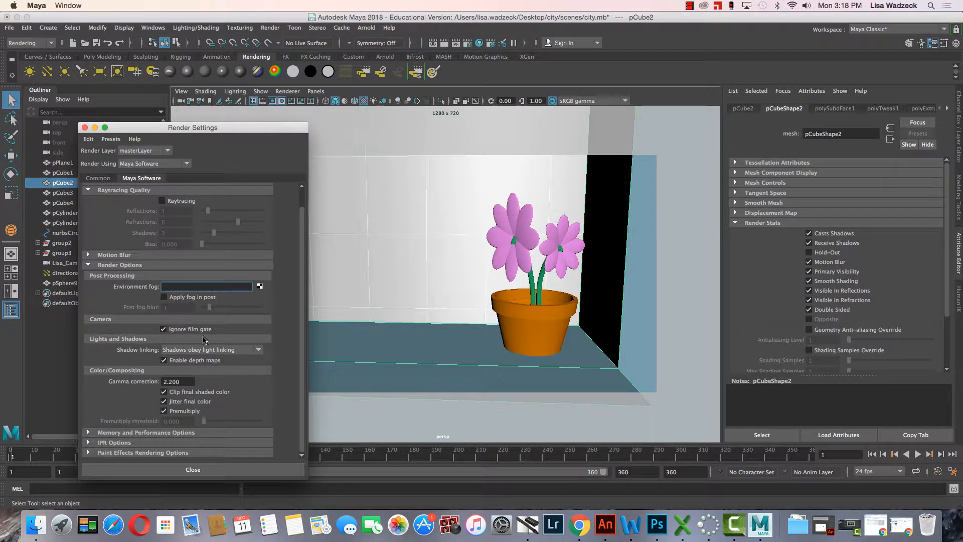
{"action": "left_click", "coordinate": [184, 381]}
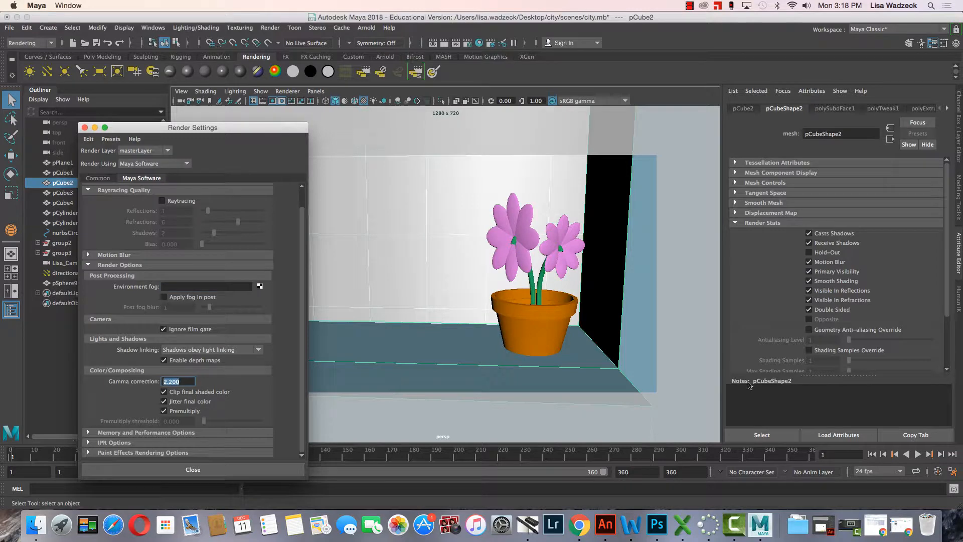
{"action": "type", "text": "1"}
{"action": "key", "text": "Return"}
{"action": "left_click", "coordinate": [445, 44]}
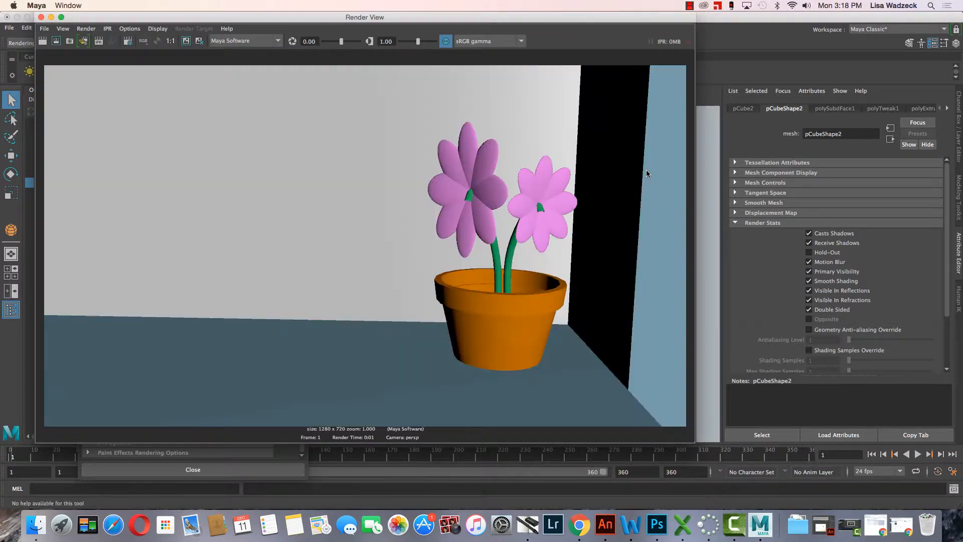
{"action": "left_click", "coordinate": [41, 17]}
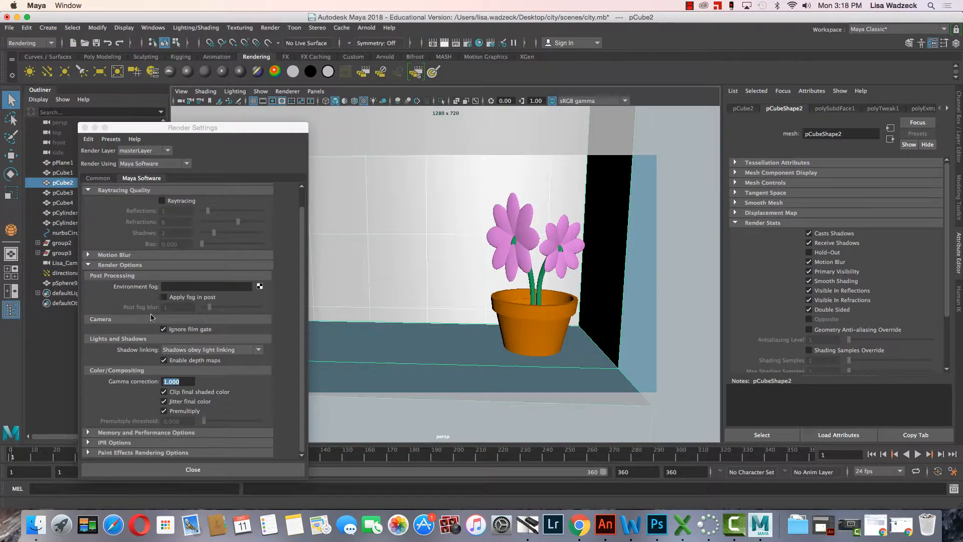
Set the Maya Software gamma correction to 2.2 in the render options.
{"action": "double_click", "coordinate": [167, 381]}
{"action": "left_click_drag", "start_coordinate": [183, 382], "coordinate": [159, 380]}
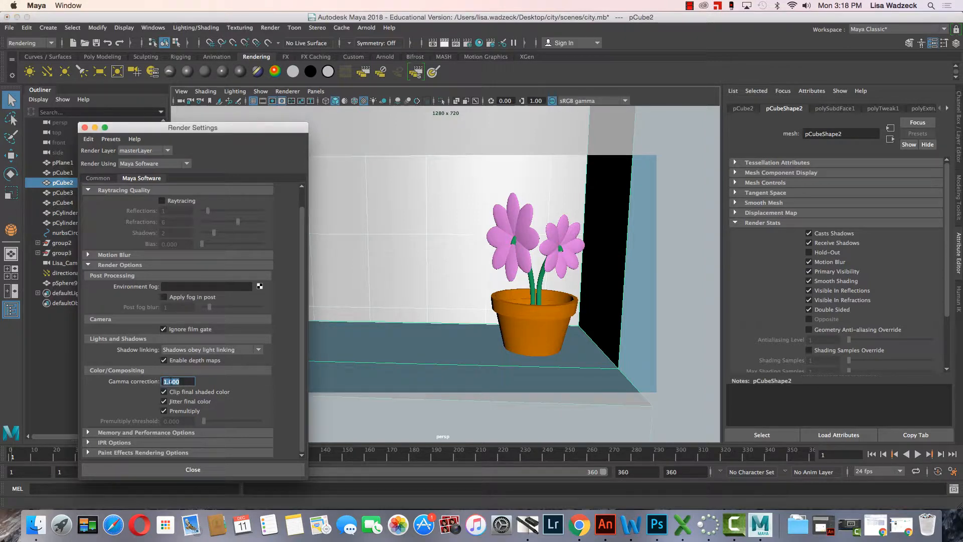
{"action": "type", "text": "2.2"}
{"action": "key", "text": "Return"}
Set the output file name prefix to Shot 2, check the gamma correction setting, and run Render Sequence to save the image.
{"action": "left_click", "coordinate": [105, 180]}
{"action": "left_click", "coordinate": [178, 277]}
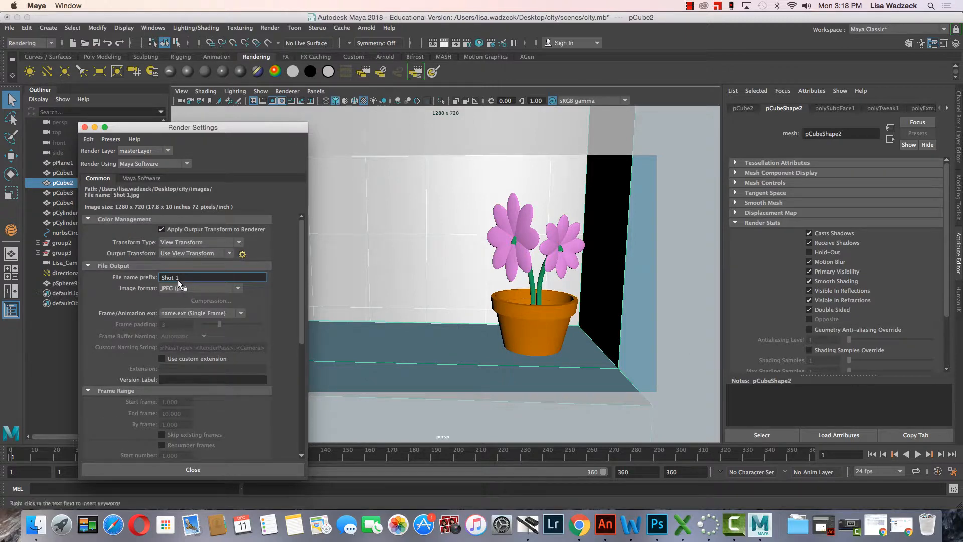
{"action": "double_click", "coordinate": [177, 278]}
{"action": "left_click", "coordinate": [141, 178]}
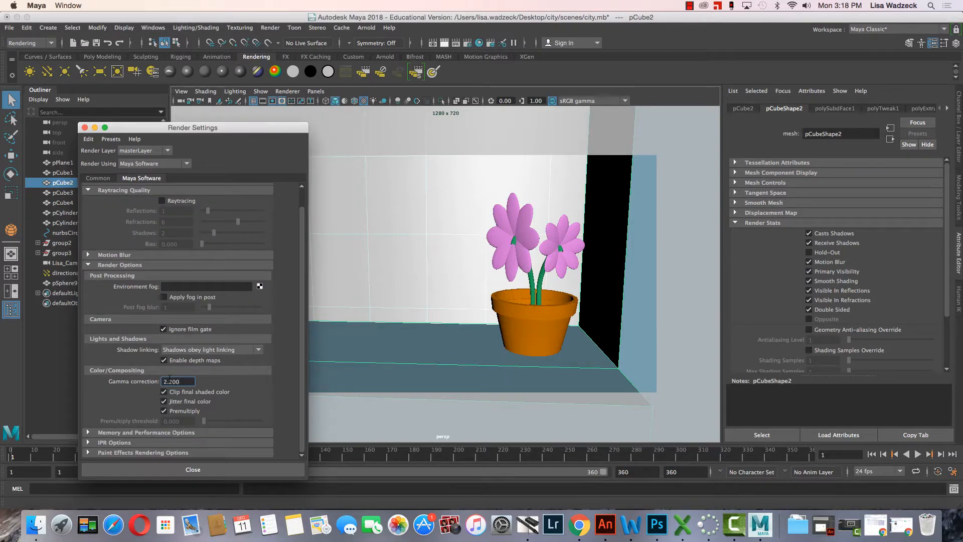
{"action": "left_click", "coordinate": [416, 72]}
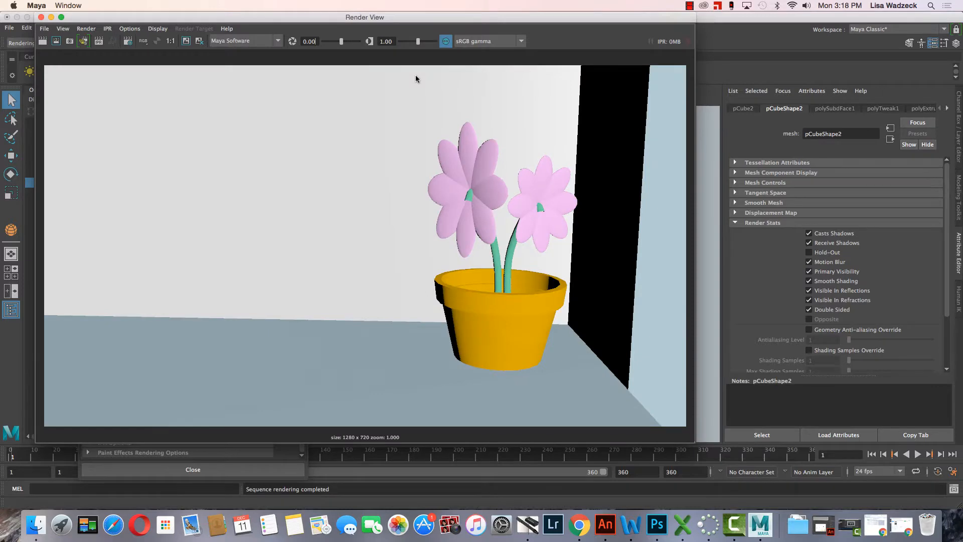
Switch to Finder and open Shot 2.jpg from the city project folder on the Desktop to check its brightness.
{"action": "left_click", "coordinate": [35, 524]}
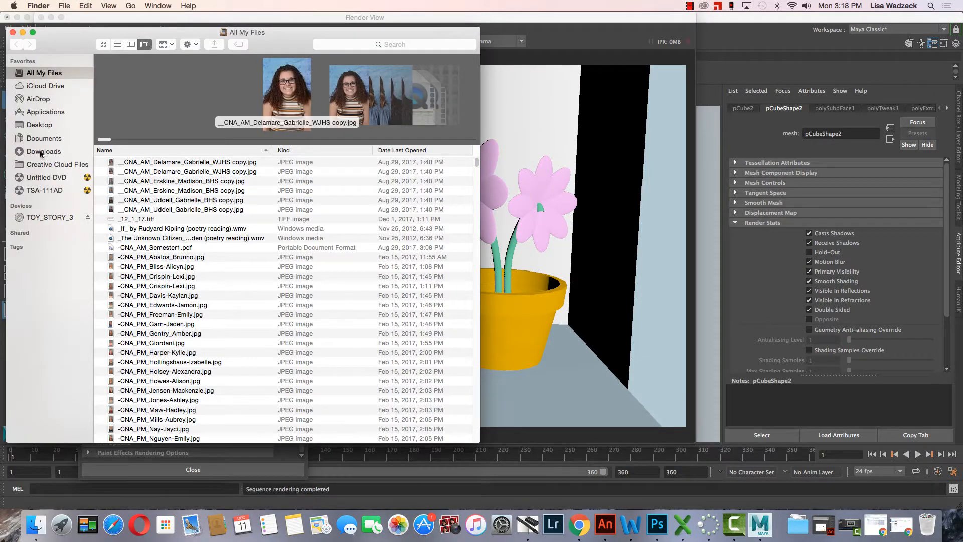
{"action": "left_click", "coordinate": [41, 130]}
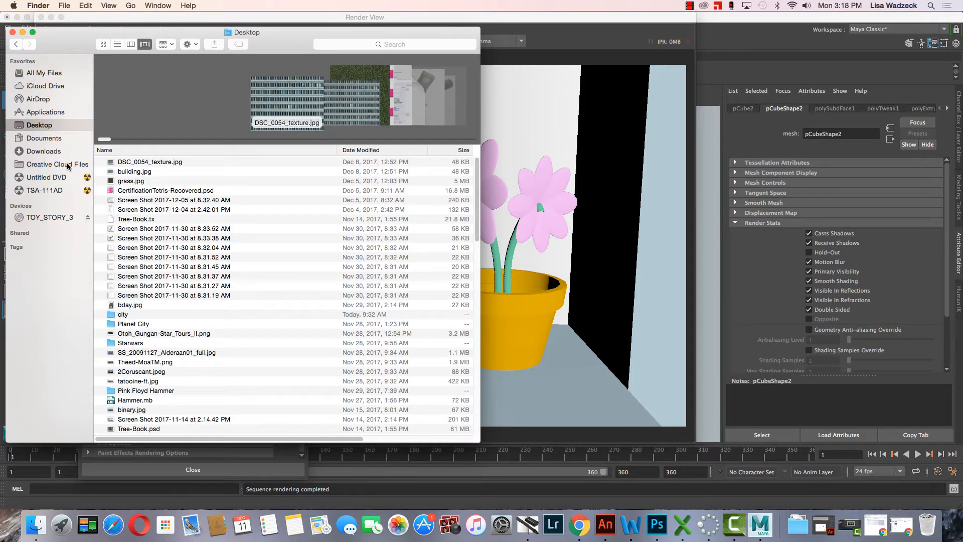
{"action": "double_click", "coordinate": [119, 314]}
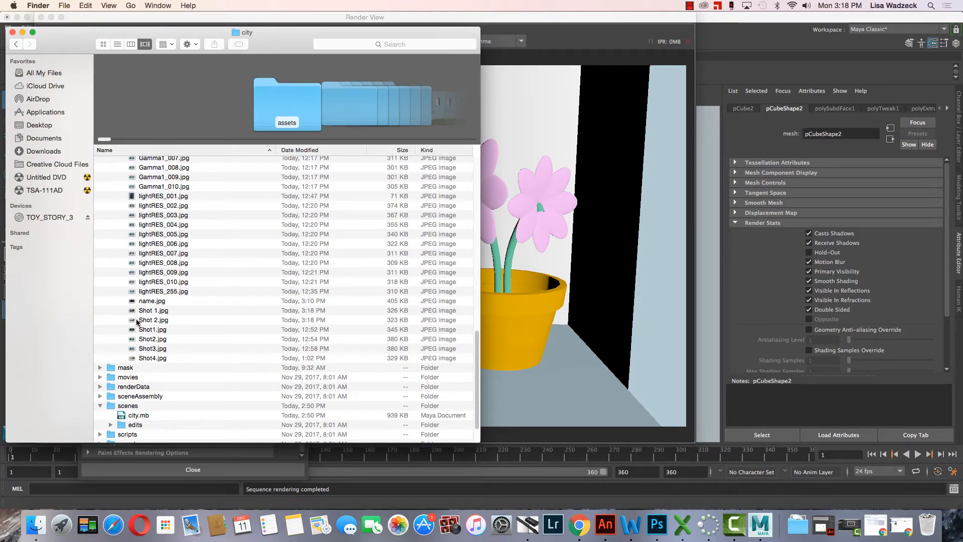
{"action": "double_click", "coordinate": [137, 321]}
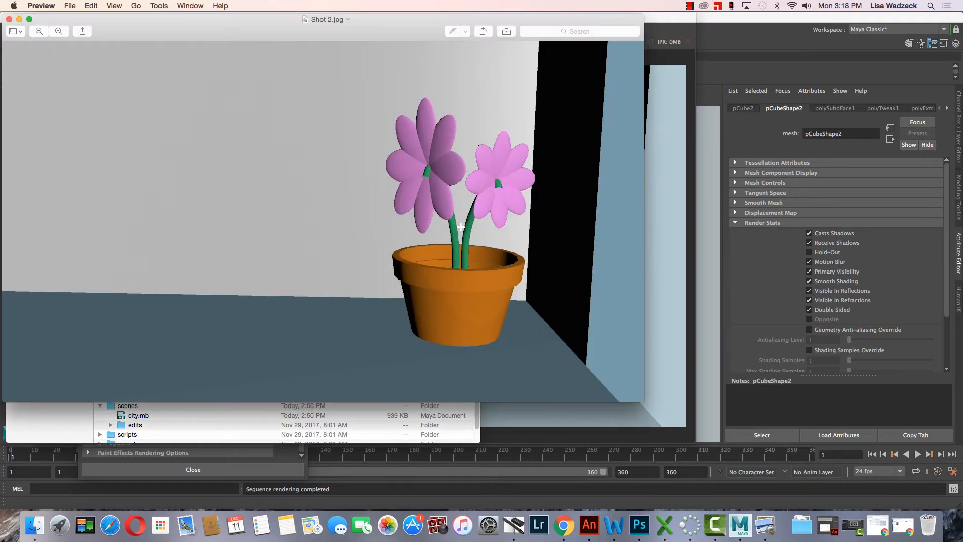
Close the Shot 2.jpg image and the Finder window to return to Maya.
{"action": "left_click", "coordinate": [9, 20]}
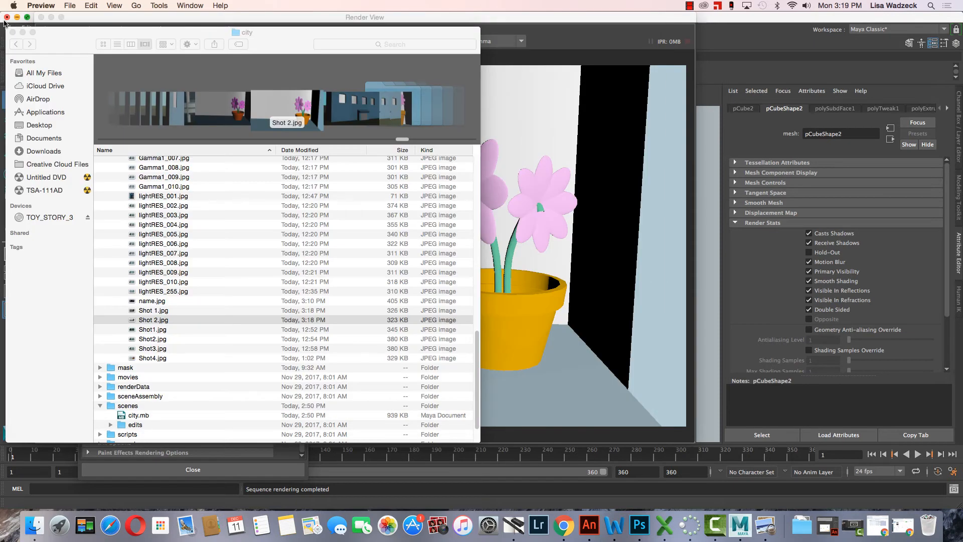
{"action": "left_click", "coordinate": [9, 36]}
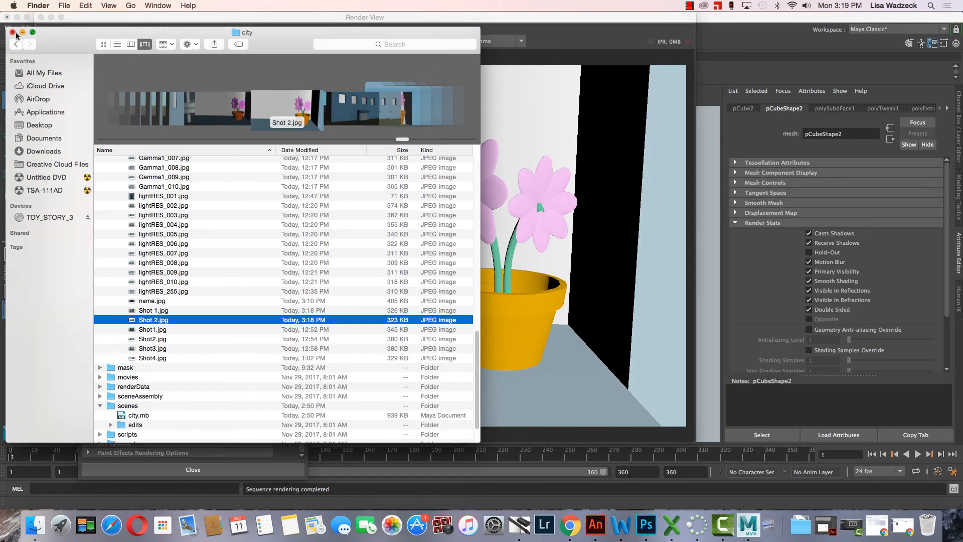
{"action": "left_click", "coordinate": [13, 33]}
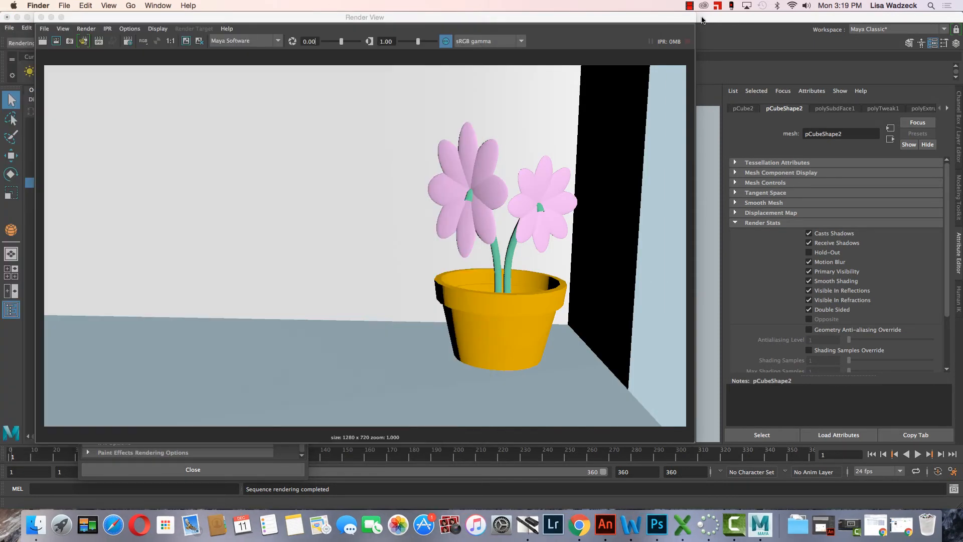